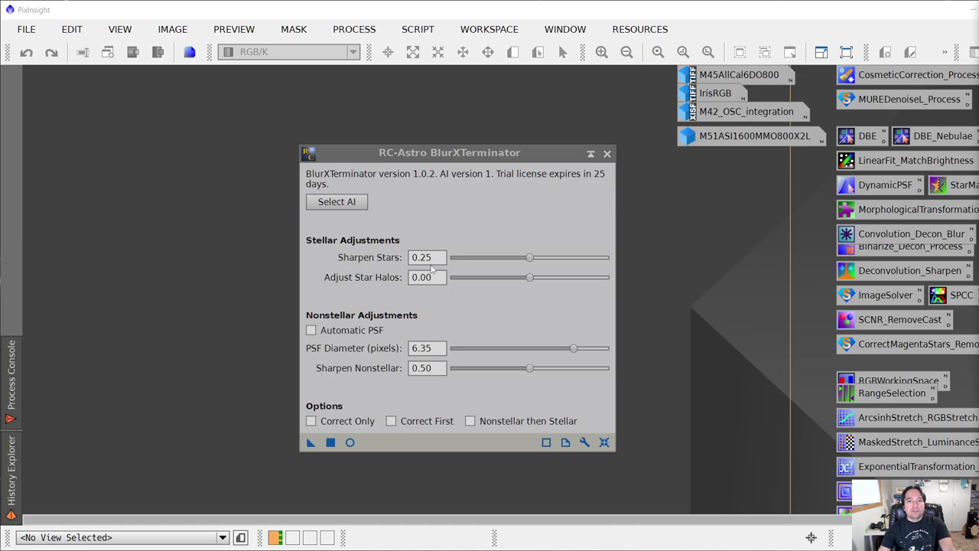
Open the BlurXTerminator reference documentation and read through its description, options and input data sections
drag(432, 156, 451, 141)
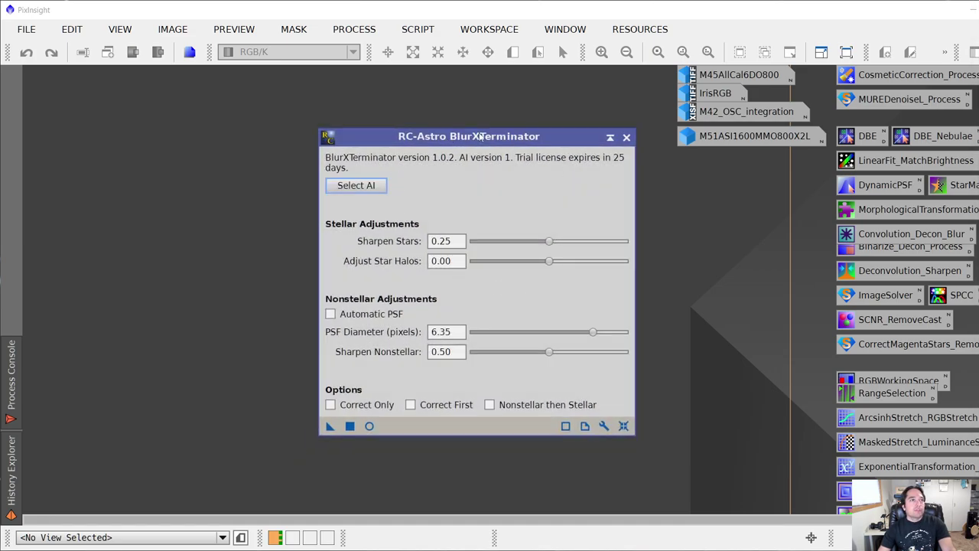
click(585, 427)
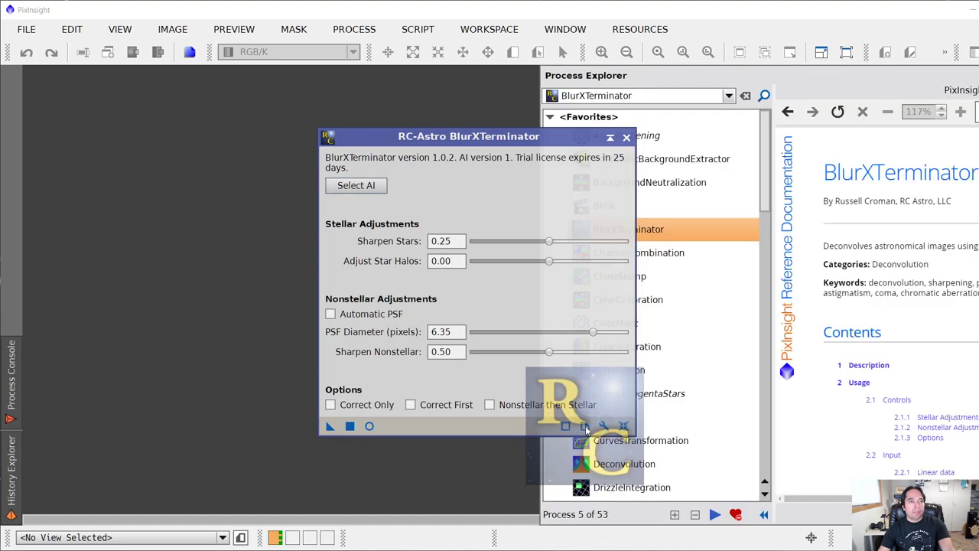
drag(494, 140, 382, 544)
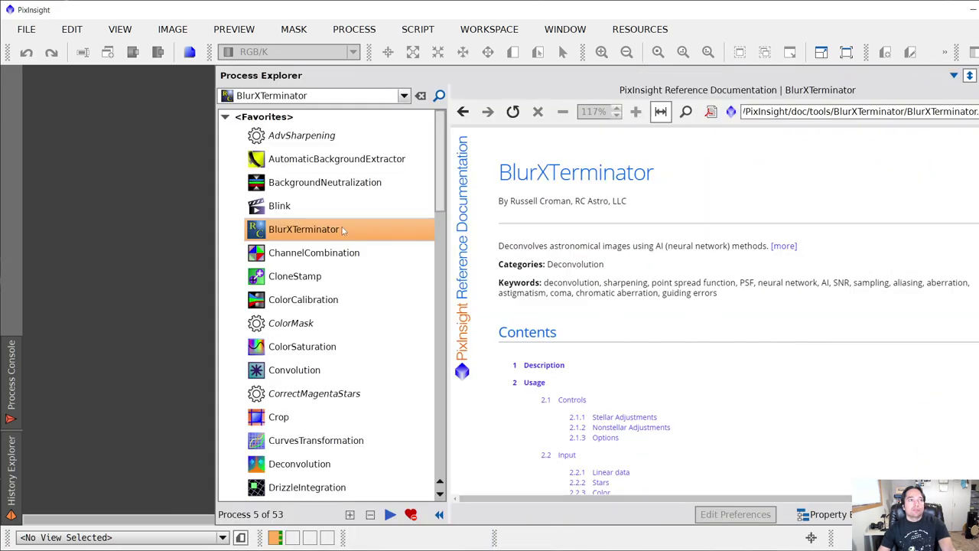
scroll(612, 173, down, 3)
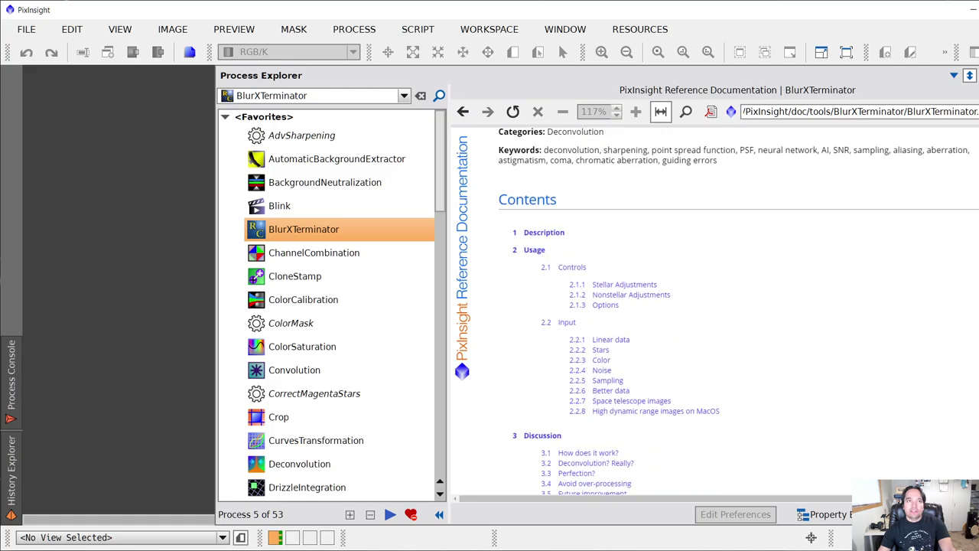
scroll(712, 306, down, 1)
scroll(715, 306, down, 15)
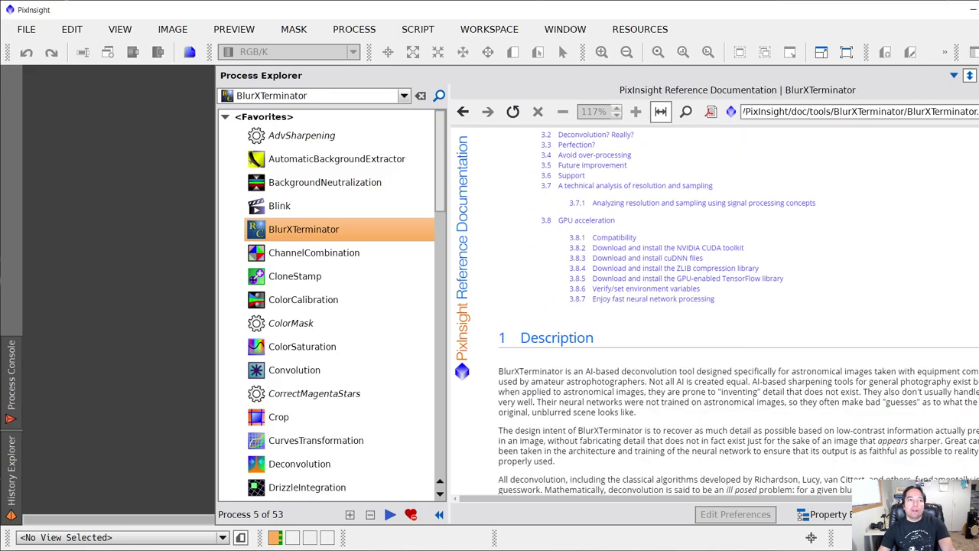
scroll(715, 306, down, 20)
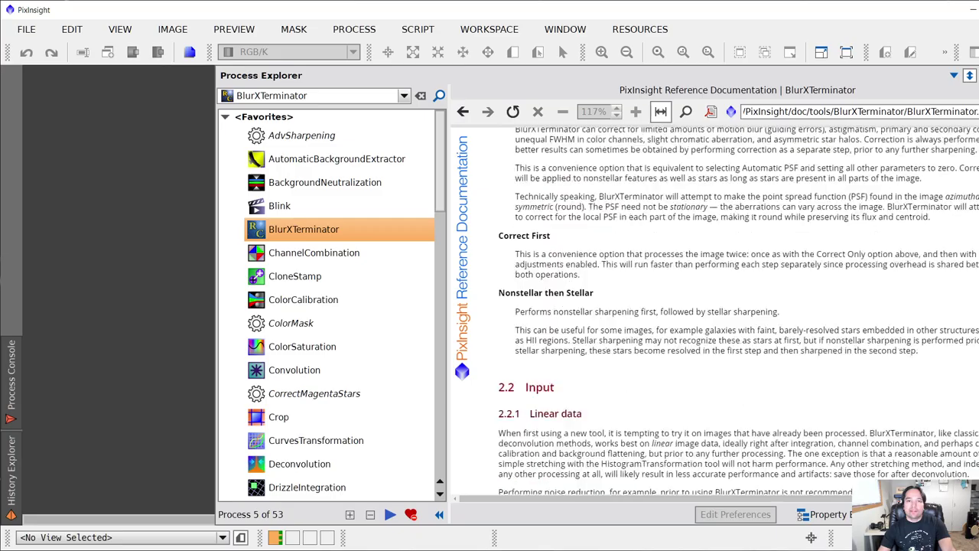
scroll(716, 306, down, 15)
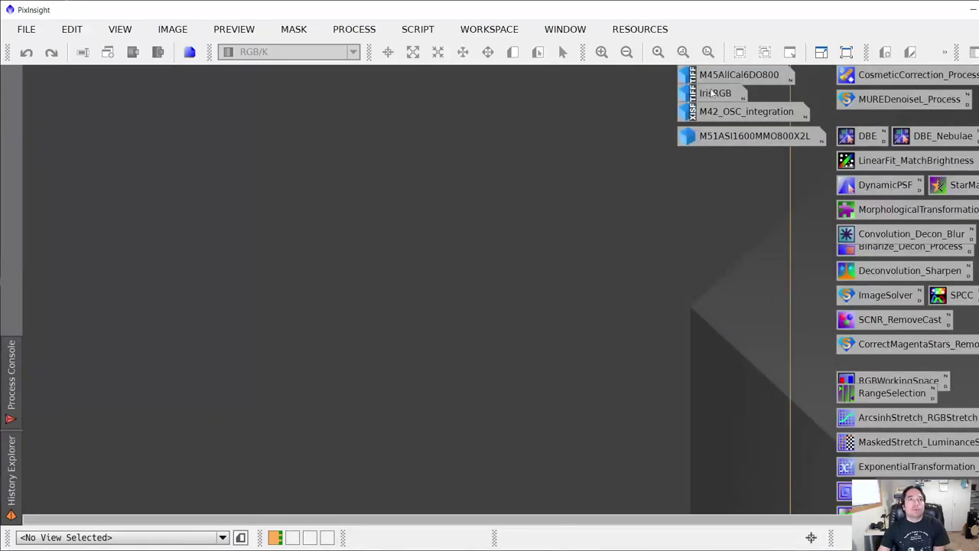
Open the M45AllCal6DO800 image and examine its stars in the unstretched linear view
double_click(738, 77)
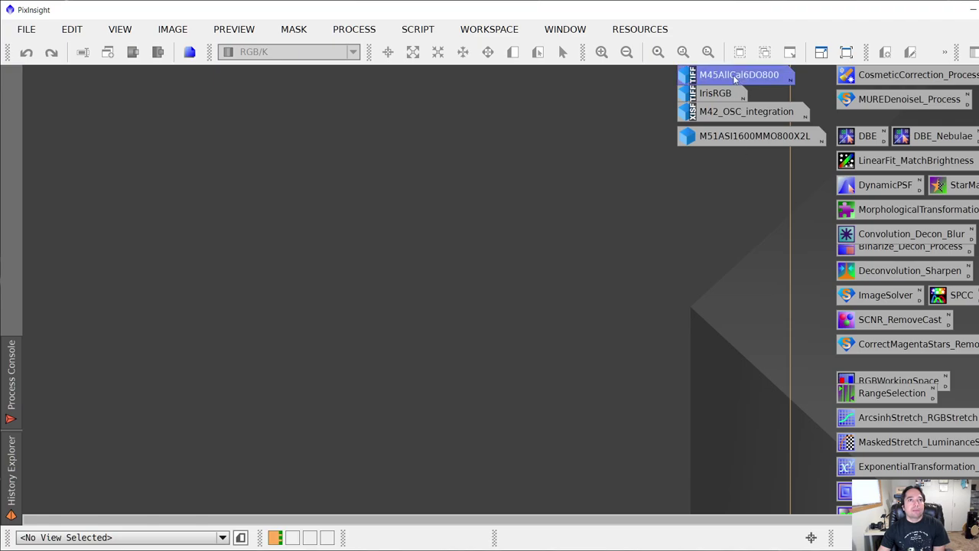
scroll(454, 148, down, 2)
scroll(448, 168, up, 2)
drag(407, 306, 413, 297)
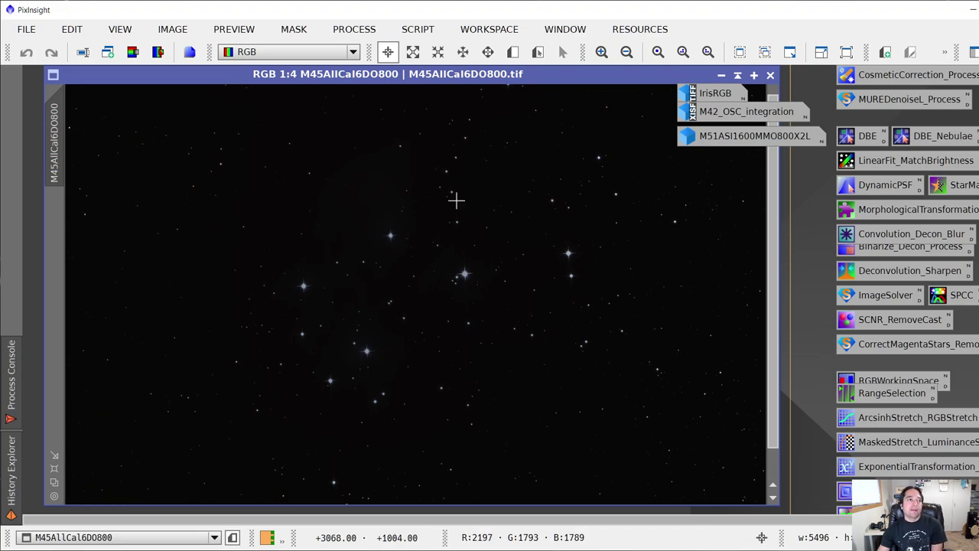
scroll(366, 258, up, 1)
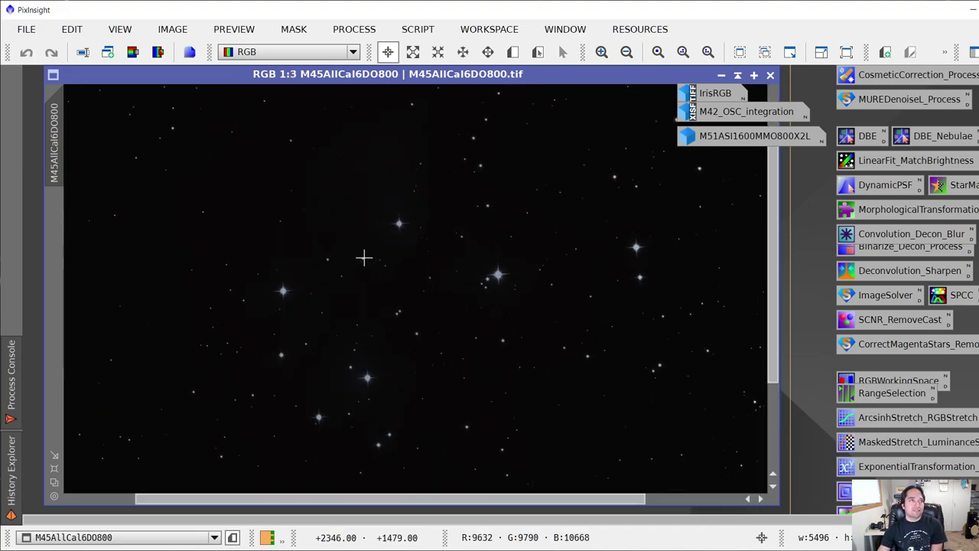
drag(418, 268, 519, 309)
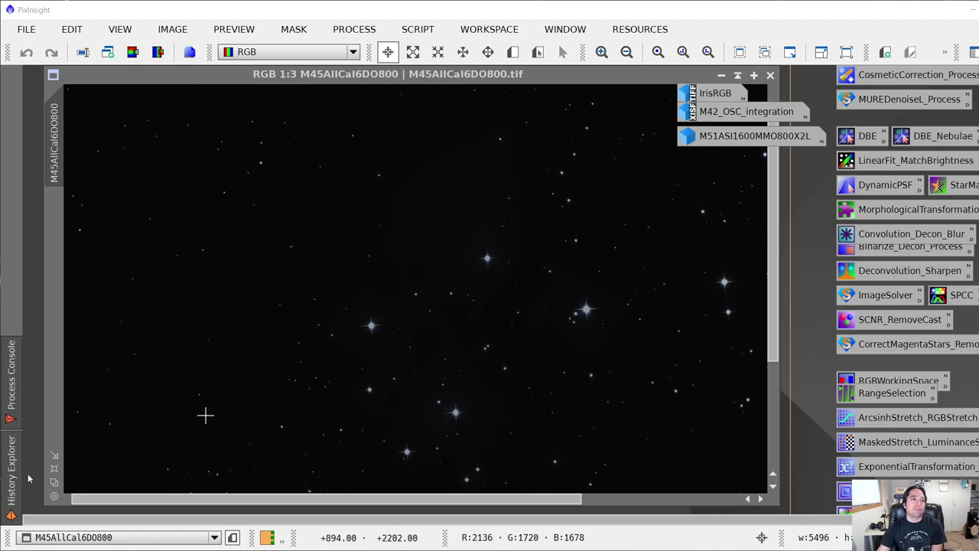
scroll(252, 350, down, 2)
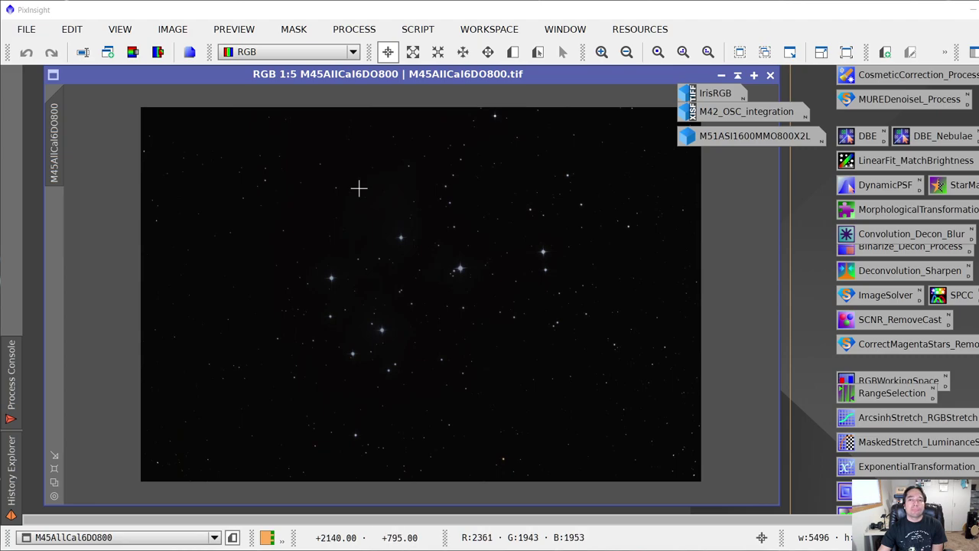
scroll(320, 283, up, 1)
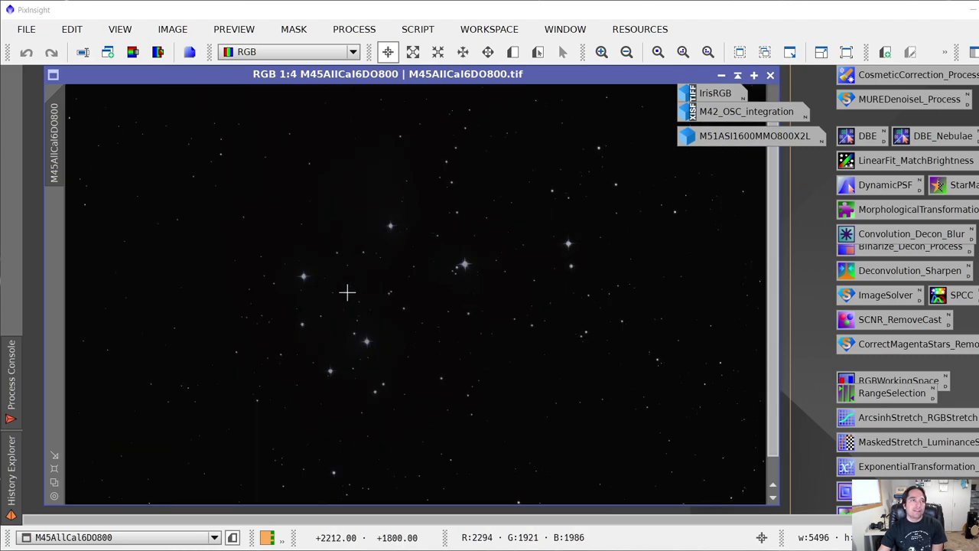
scroll(413, 313, up, 1)
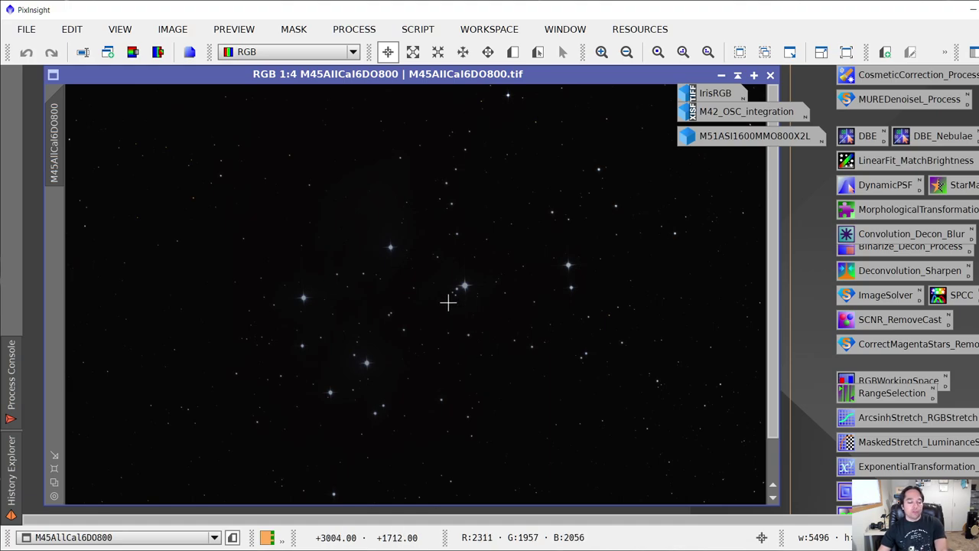
Apply an automatic screen stretch to the M45 image, compare it with the unstretched view and examine the nebula's detail
key(ctrl+a)
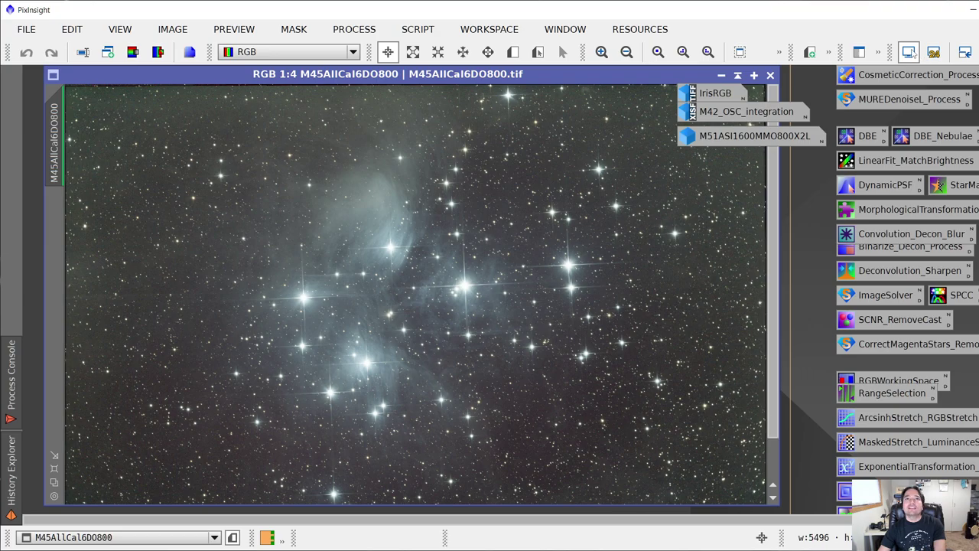
click(909, 51)
click(908, 52)
scroll(355, 260, up, 1)
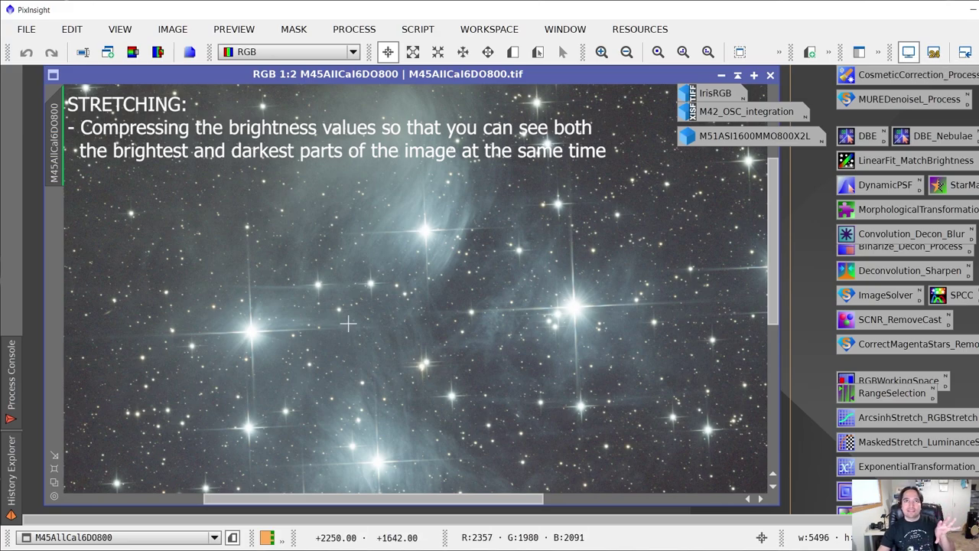
click(908, 52)
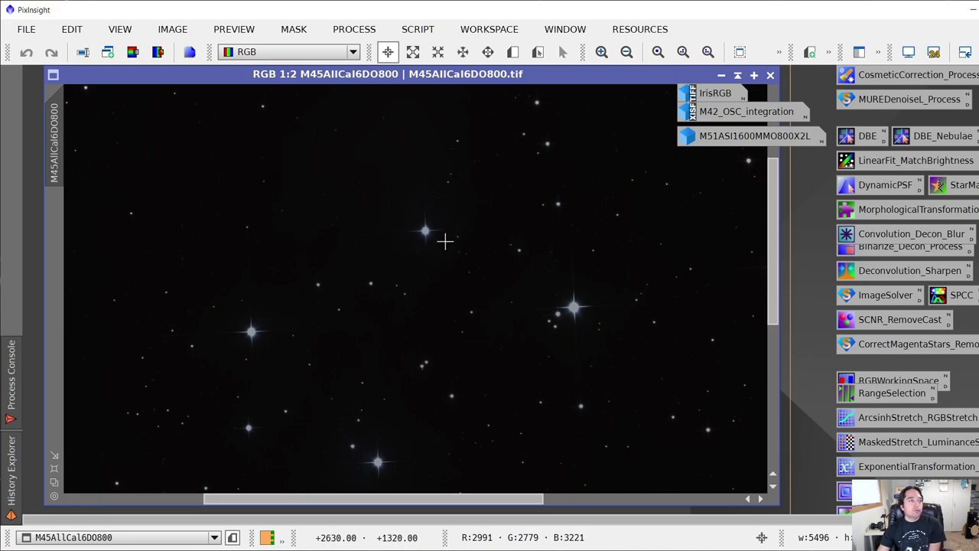
click(908, 51)
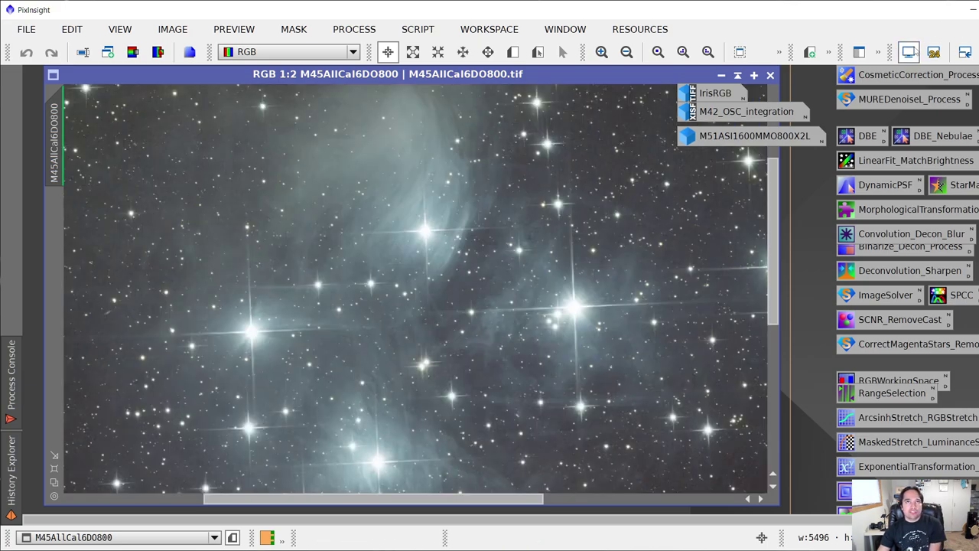
scroll(386, 227, up, 2)
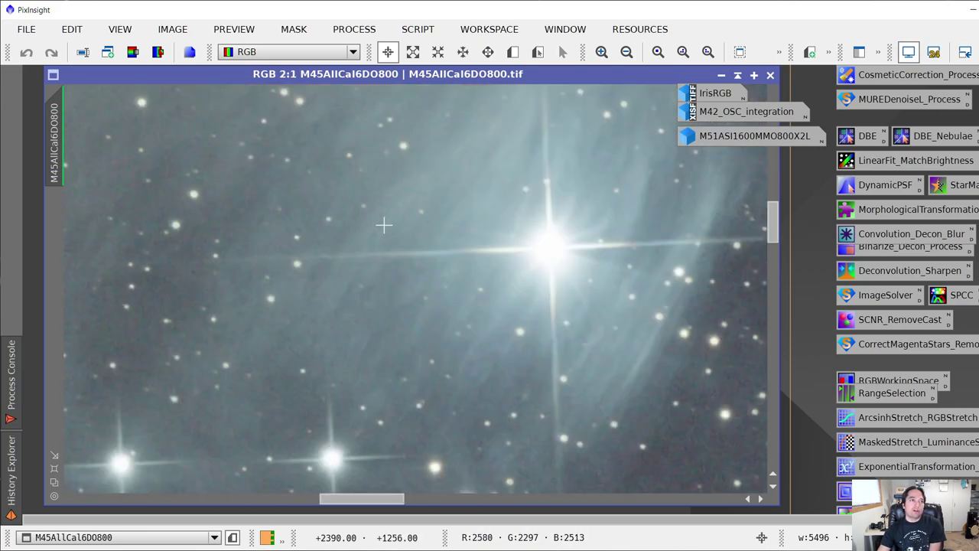
drag(411, 254, 508, 309)
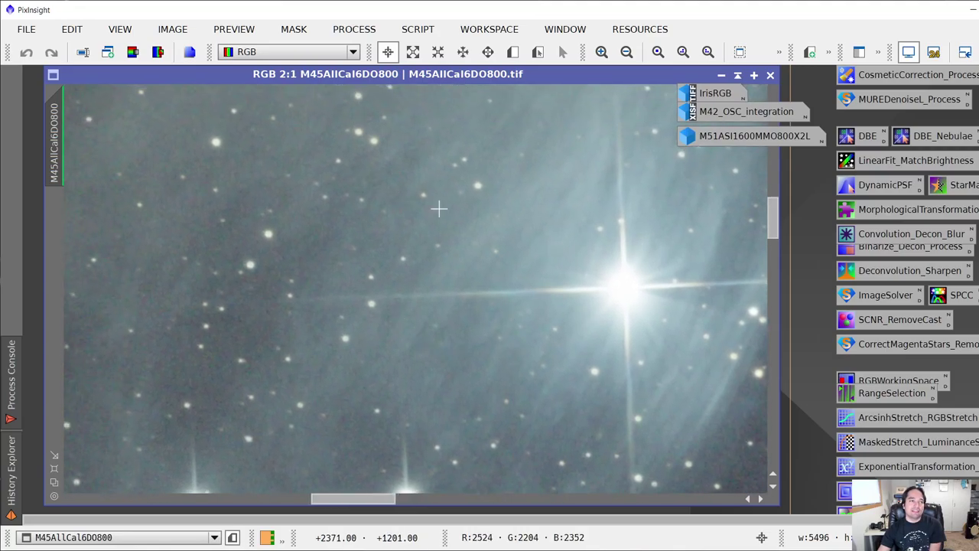
scroll(451, 199, down, 2)
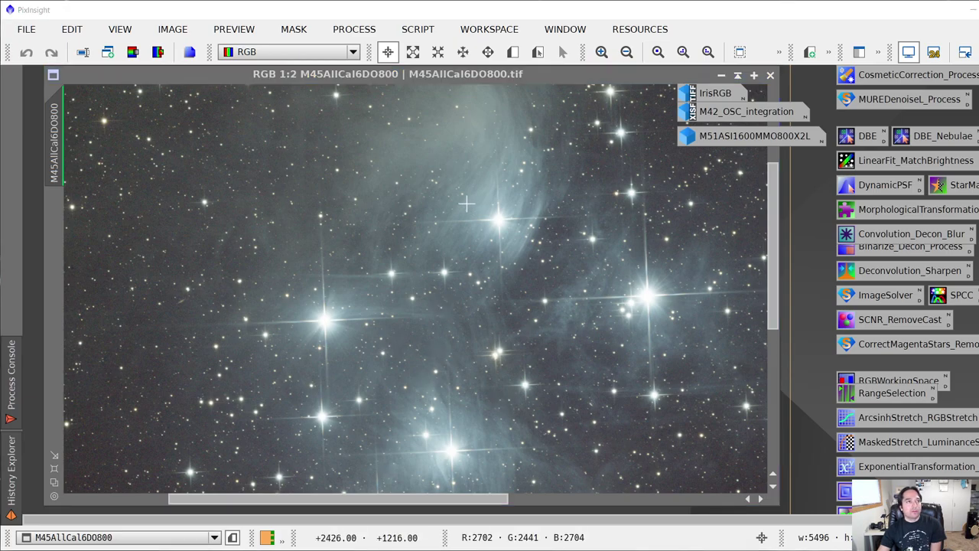
scroll(465, 202, down, 3)
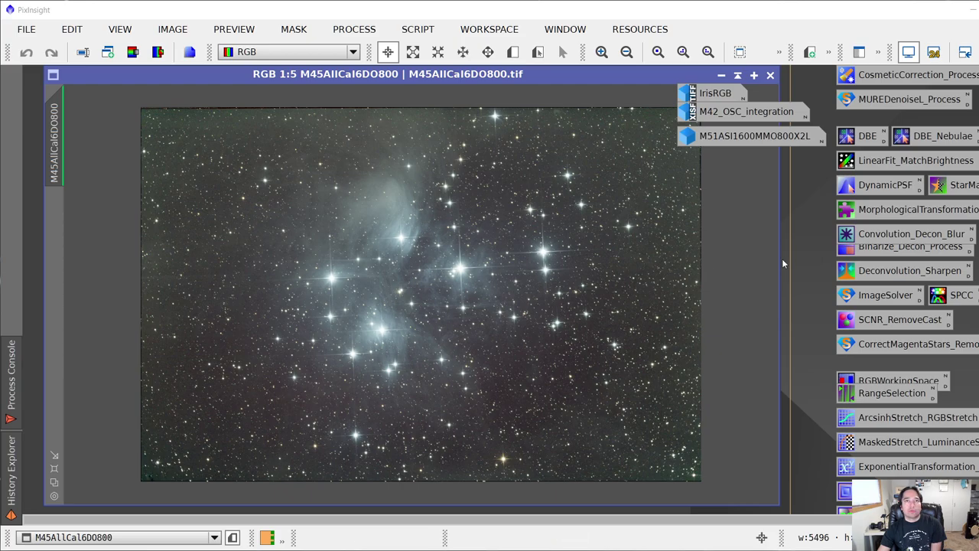
Crop the edges off the M45 image with DynamicCrop, keeping an area of about 5216 by 3365 pixels
click(975, 275)
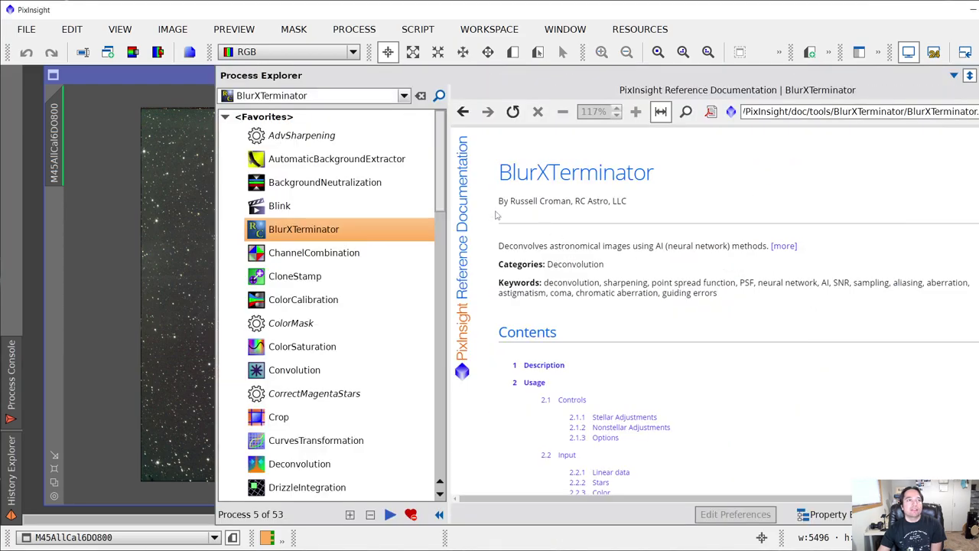
scroll(322, 309, down, 1)
scroll(317, 329, down, 1)
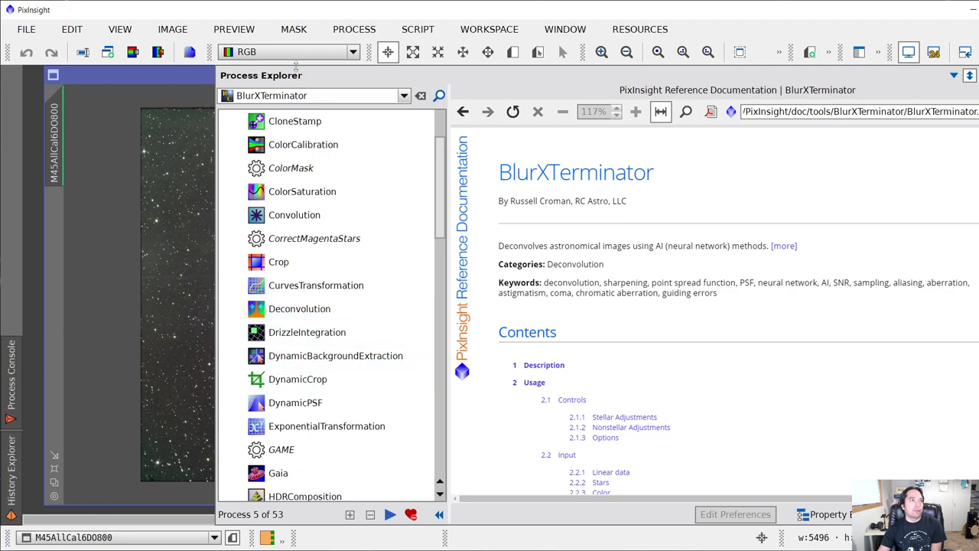
double_click(298, 379)
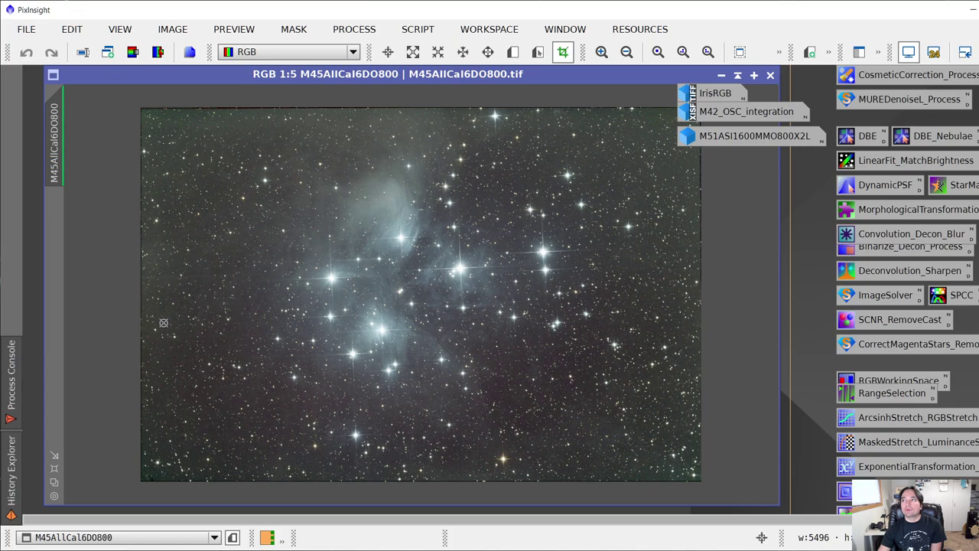
click(163, 322)
drag(406, 119, 791, 154)
drag(140, 106, 164, 123)
drag(700, 479, 692, 466)
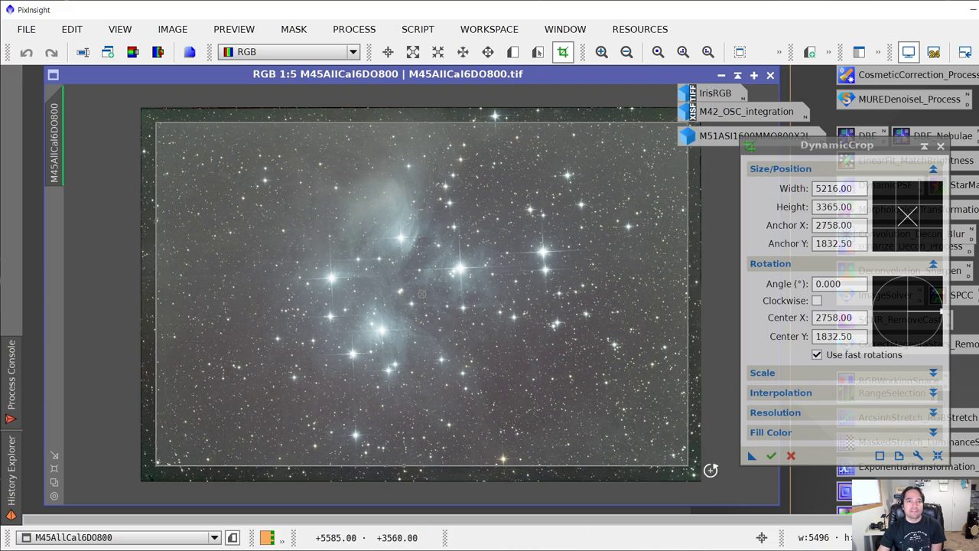
click(771, 455)
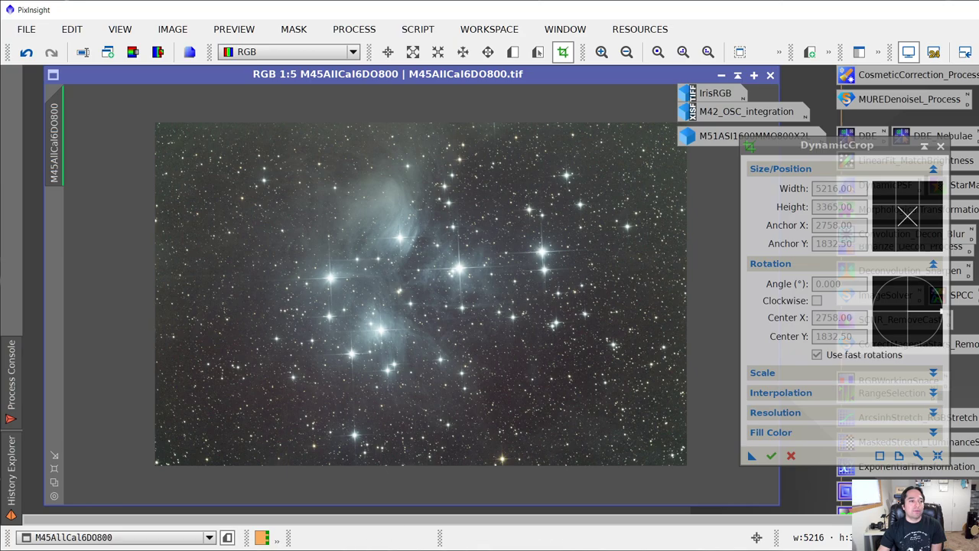
click(941, 146)
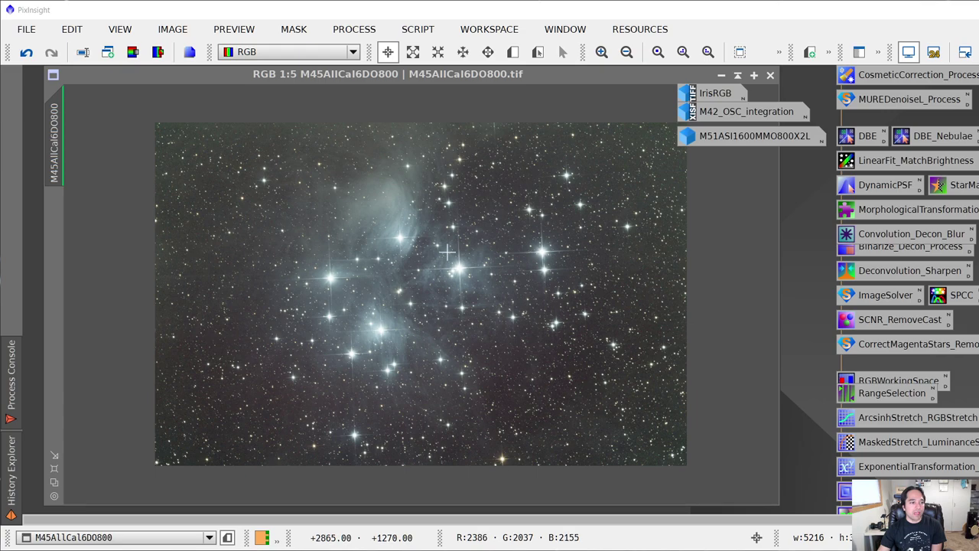
Open DynamicBackgroundExtraction for the cropped M45 image and reset its parameters to the defaults
click(425, 240)
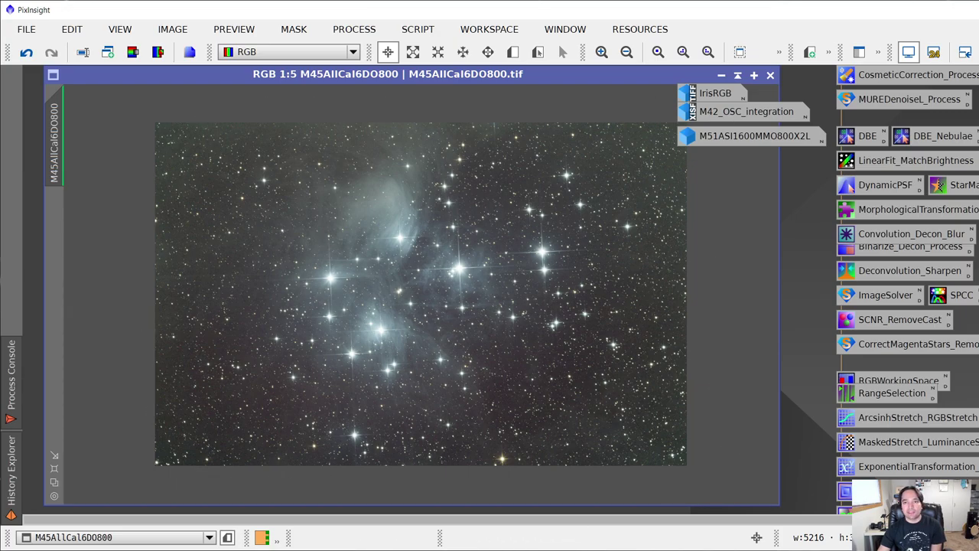
scroll(362, 231, up, 3)
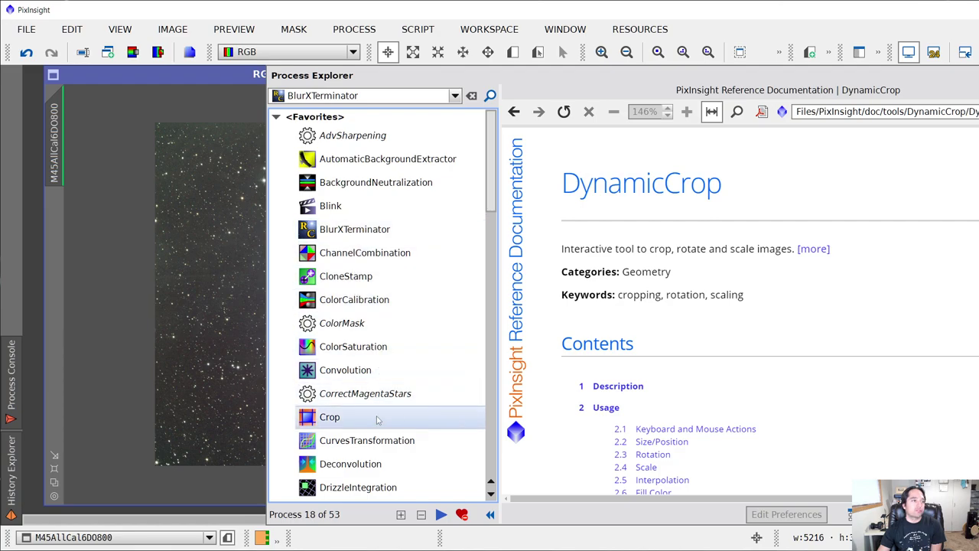
scroll(377, 426, down, 1)
scroll(377, 427, down, 1)
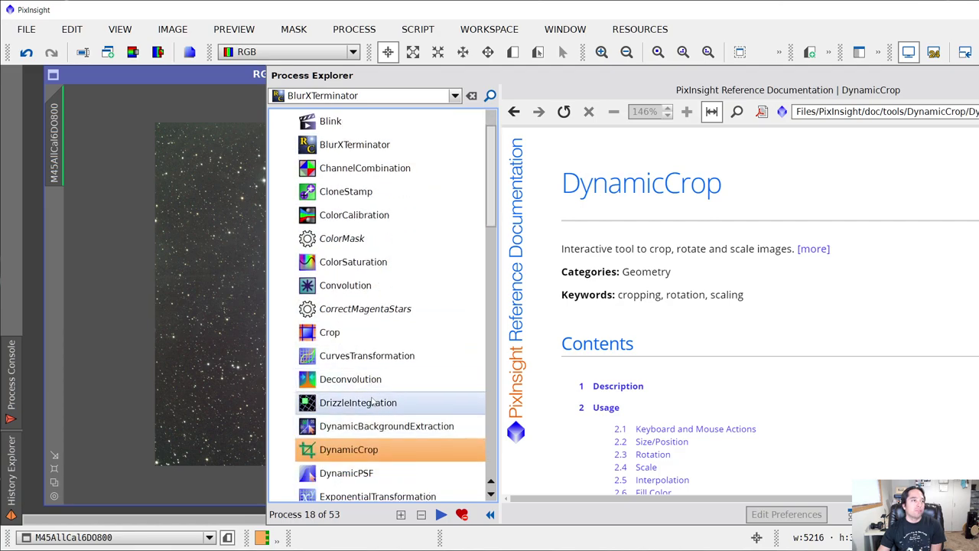
double_click(378, 426)
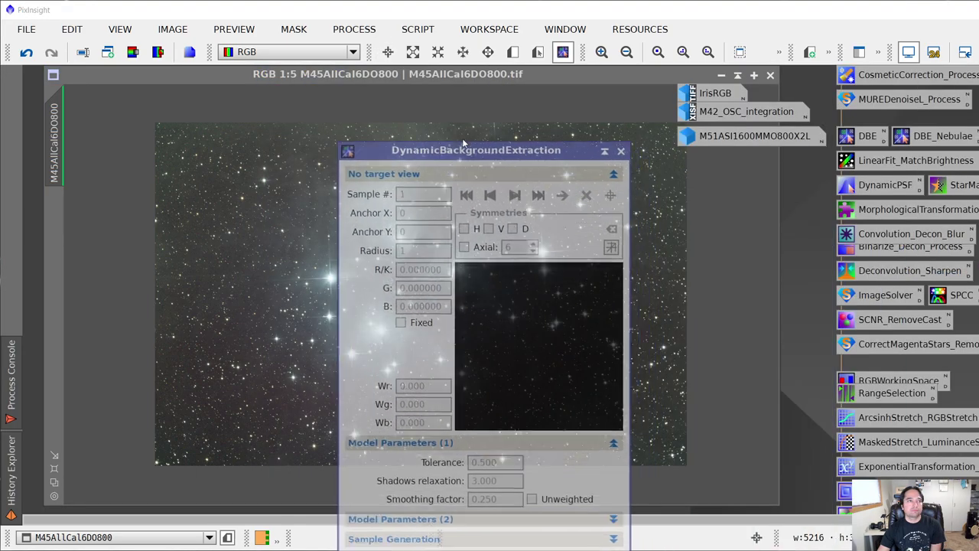
drag(472, 153, 494, 83)
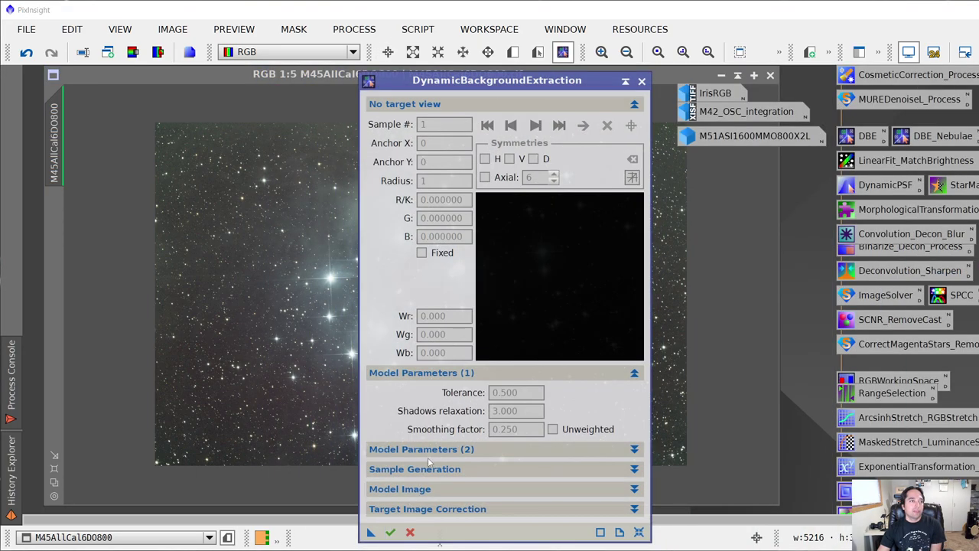
click(639, 531)
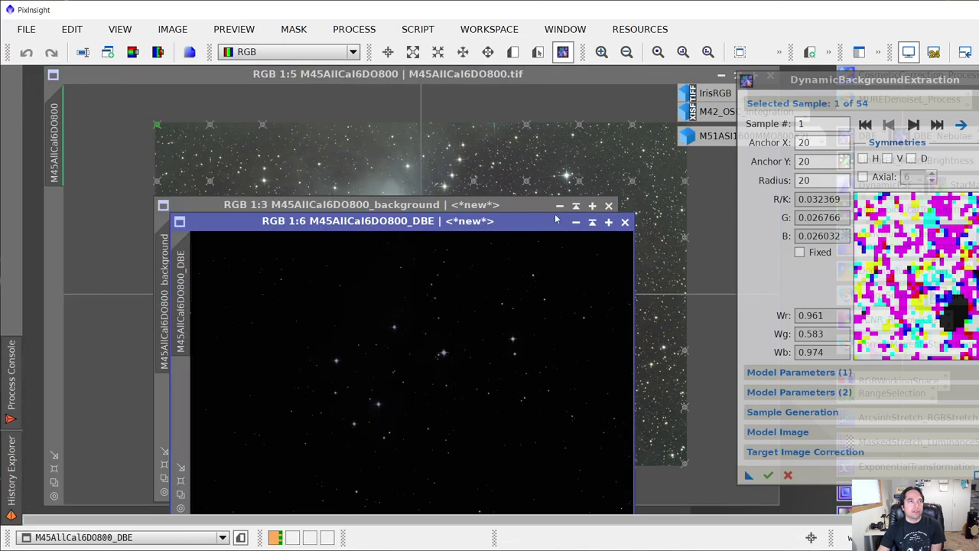
Close the extracted background model image and apply an automatic screen stretch to the background-corrected M45 image
drag(513, 208, 584, 140)
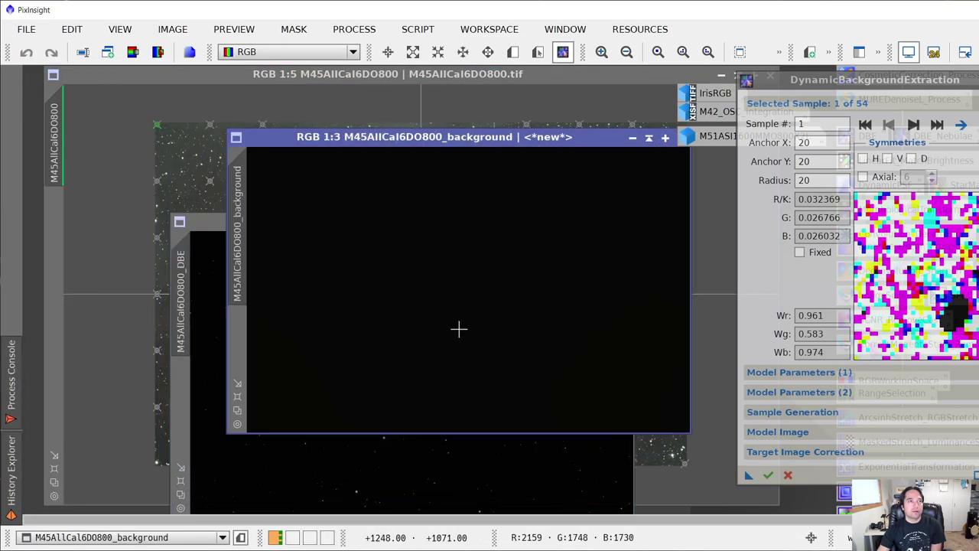
drag(671, 139, 614, 135)
click(625, 134)
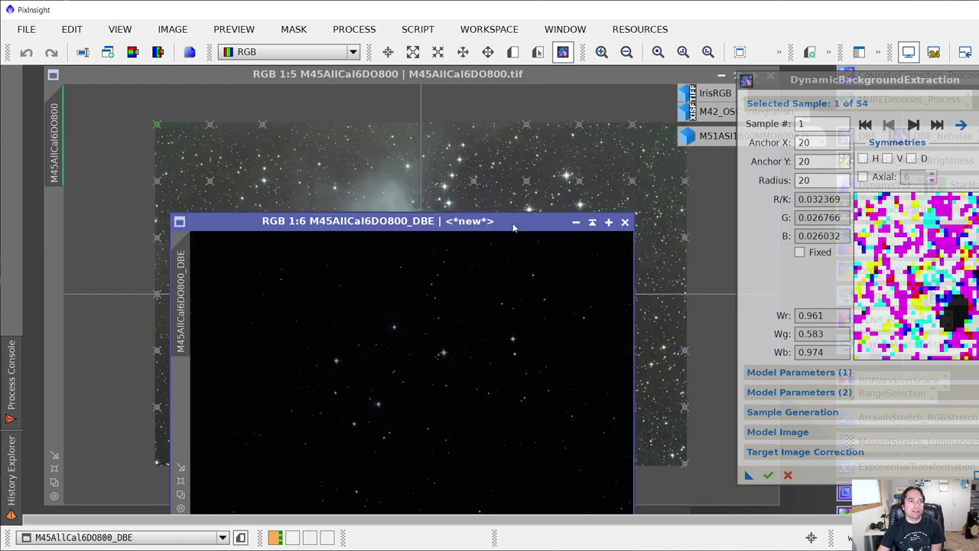
drag(519, 223, 545, 122)
scroll(492, 242, up, 1)
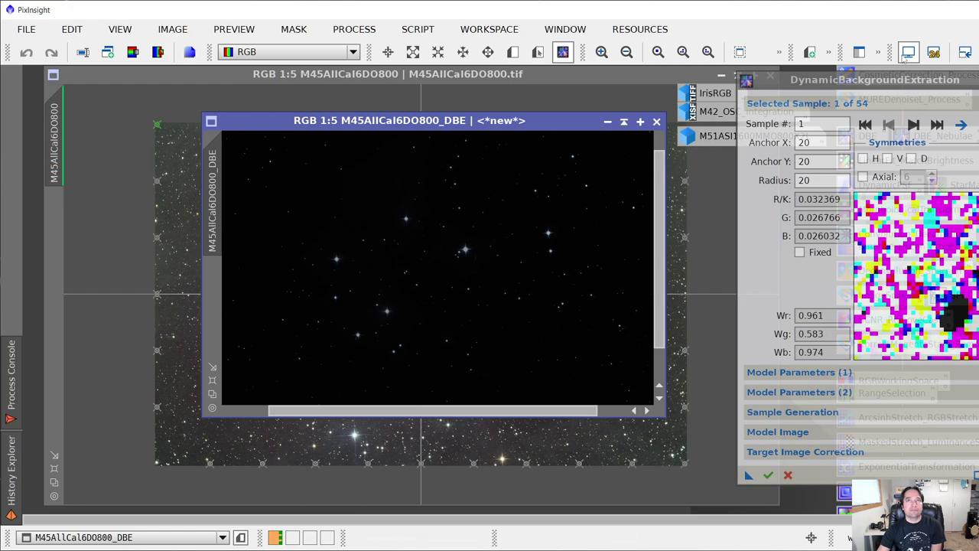
scroll(573, 252, down, 1)
key(ctrl+a)
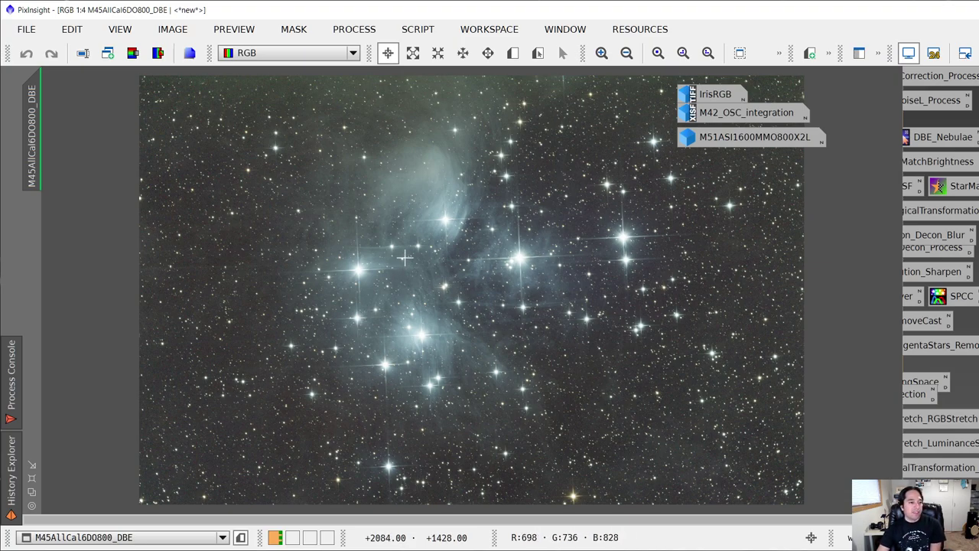
Bring up BlurXTerminator and roll it up, then define and open a preview around the bright star and nebulosity below the M45 image's centre
drag(803, 546, 704, 230)
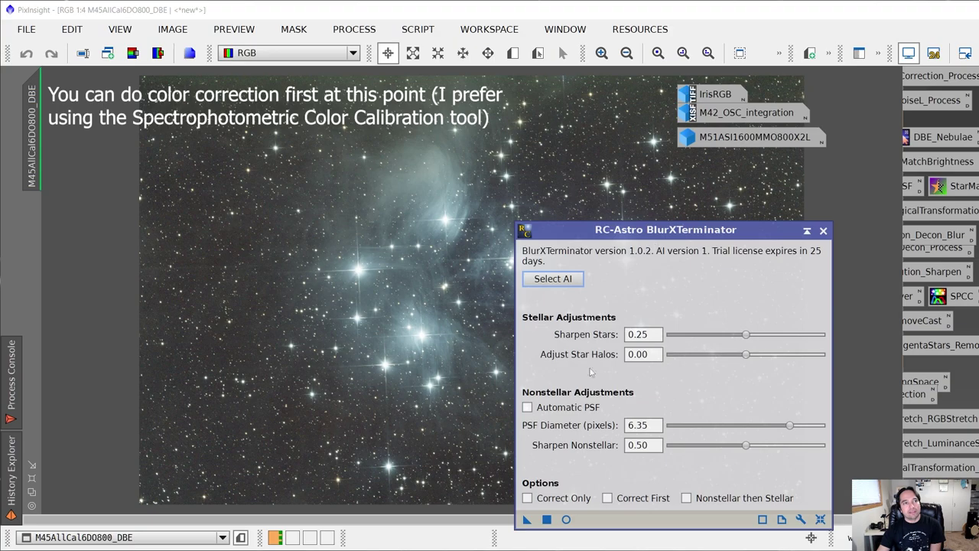
double_click(650, 233)
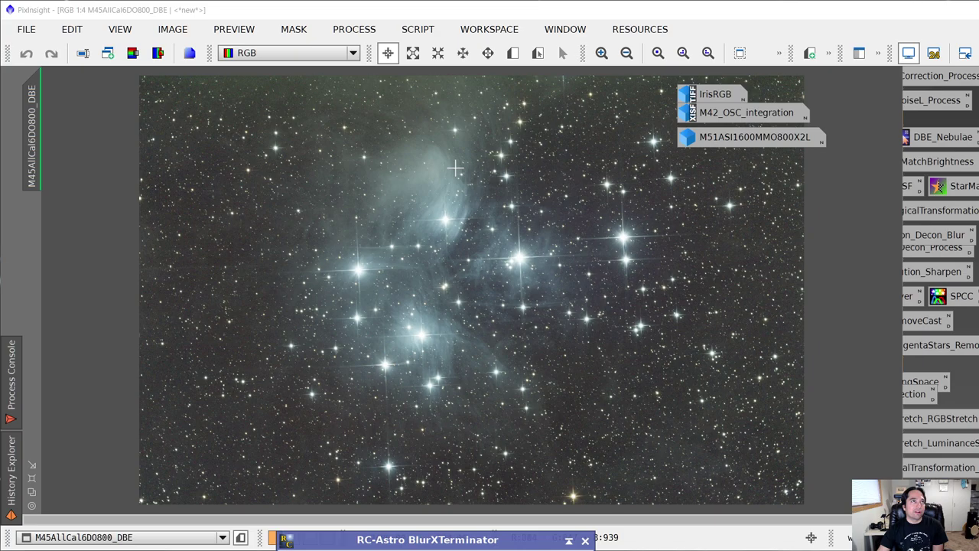
click(517, 59)
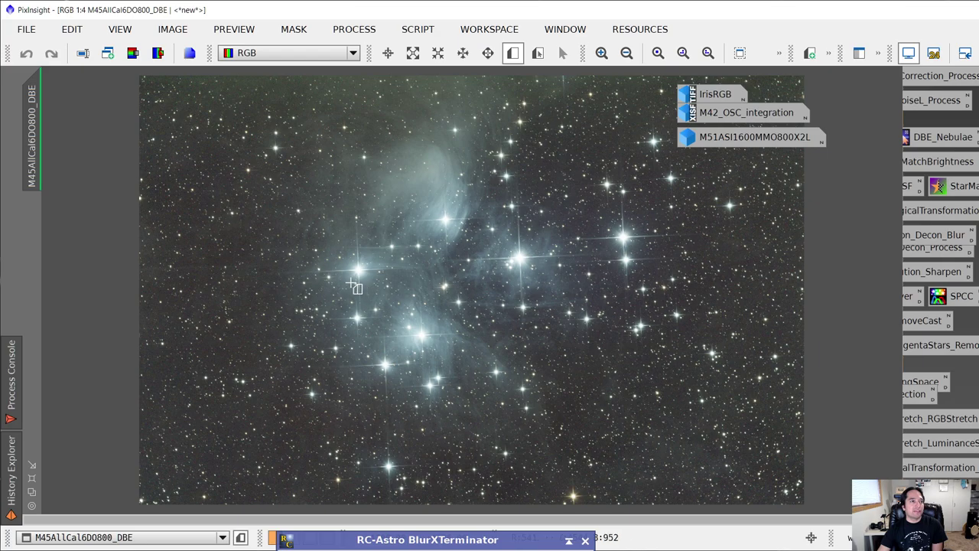
drag(350, 281, 478, 394)
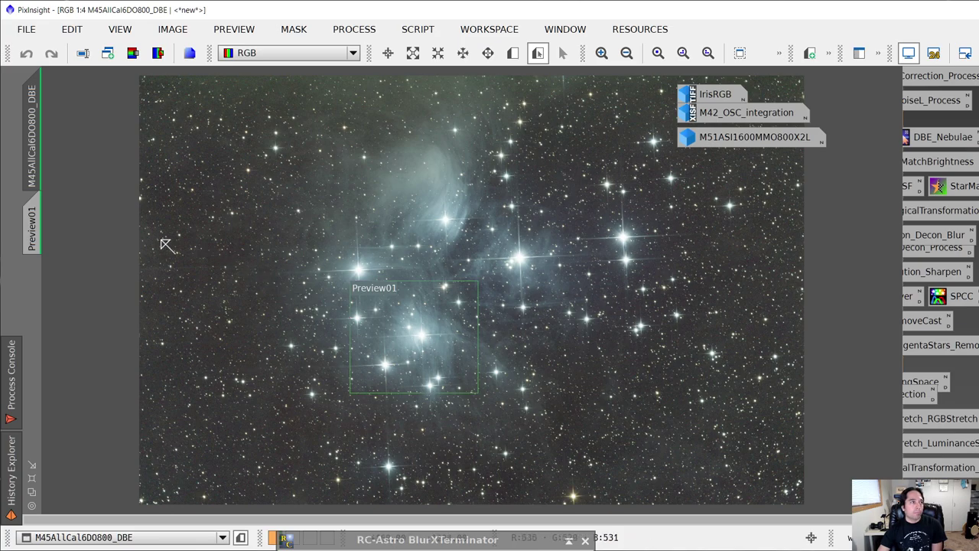
click(34, 227)
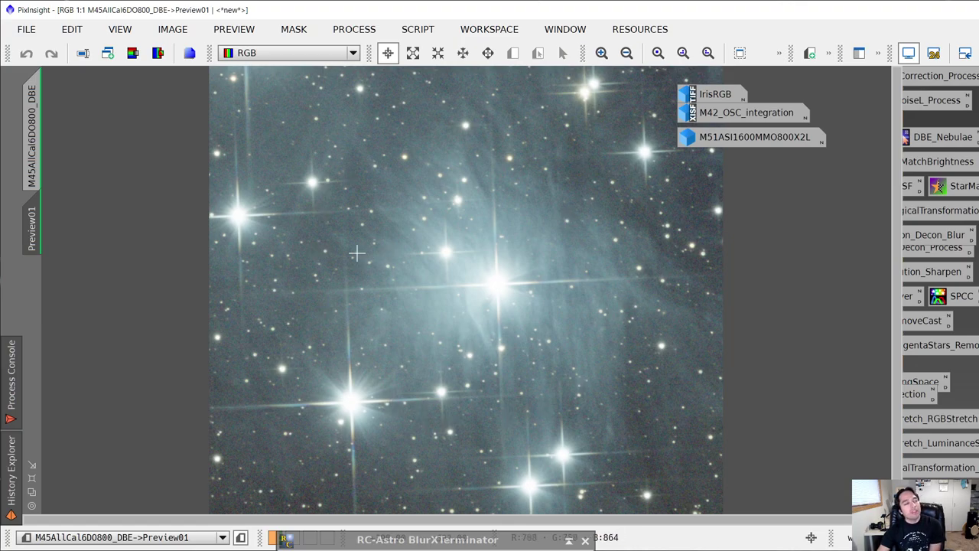
Reset BlurXTerminator to its defaults (Automatic PSF on, Sharpen Nonstellar 0.90) and apply it to the M45 preview
double_click(427, 539)
drag(720, 176, 895, 168)
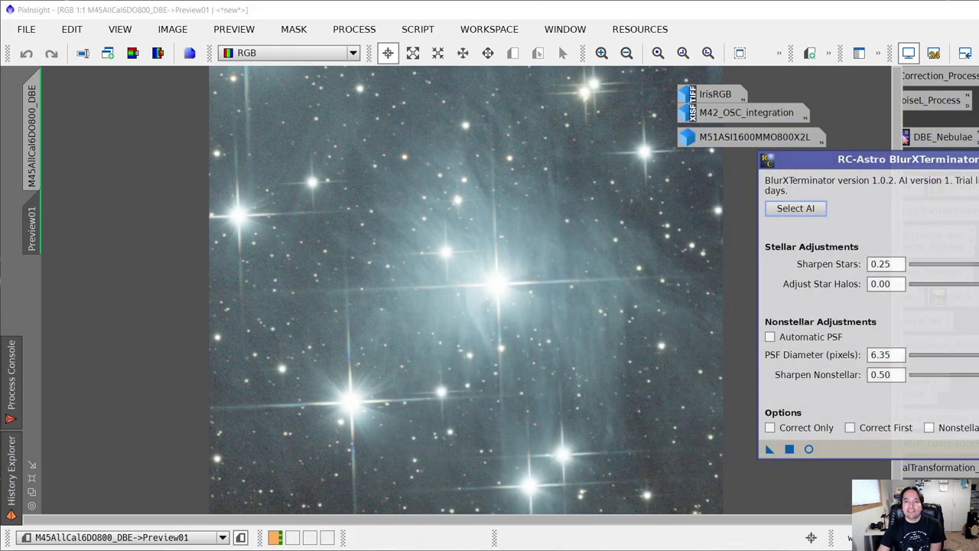
click(808, 449)
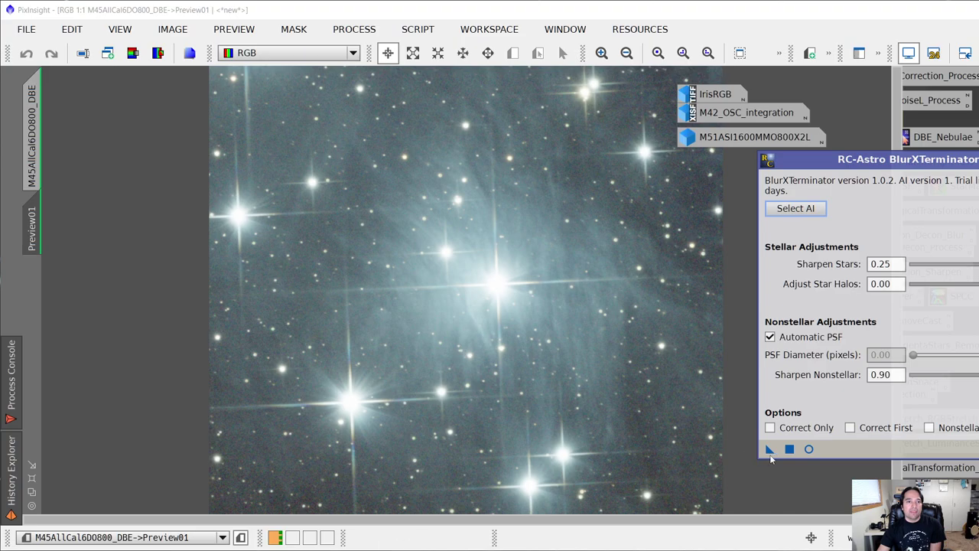
drag(769, 452, 449, 371)
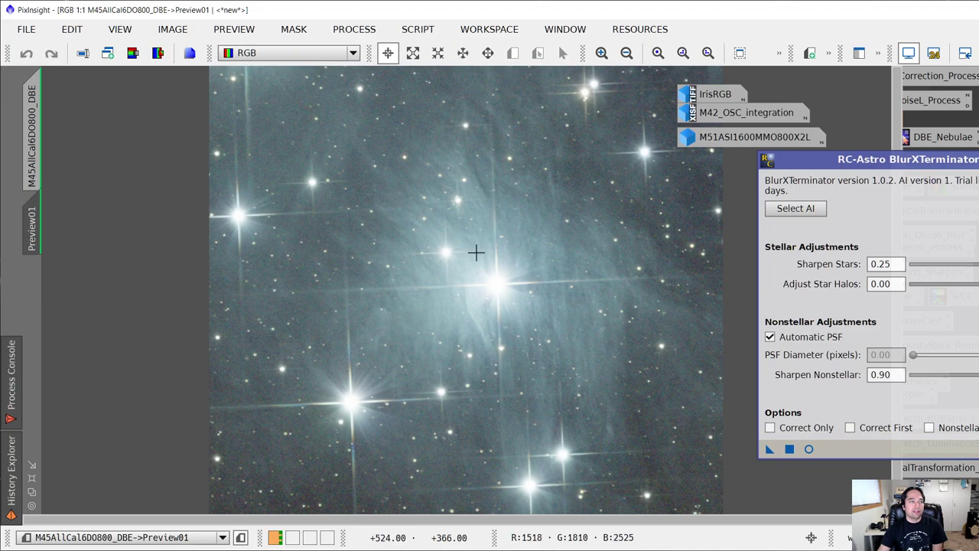
Compare the M45 preview repeatedly with and without the BlurXTerminator sharpening
click(779, 52)
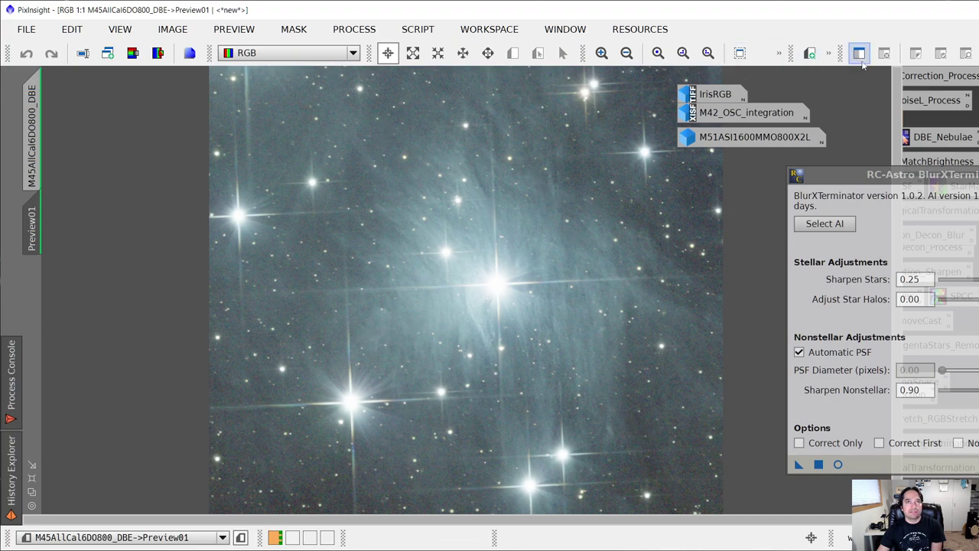
click(828, 54)
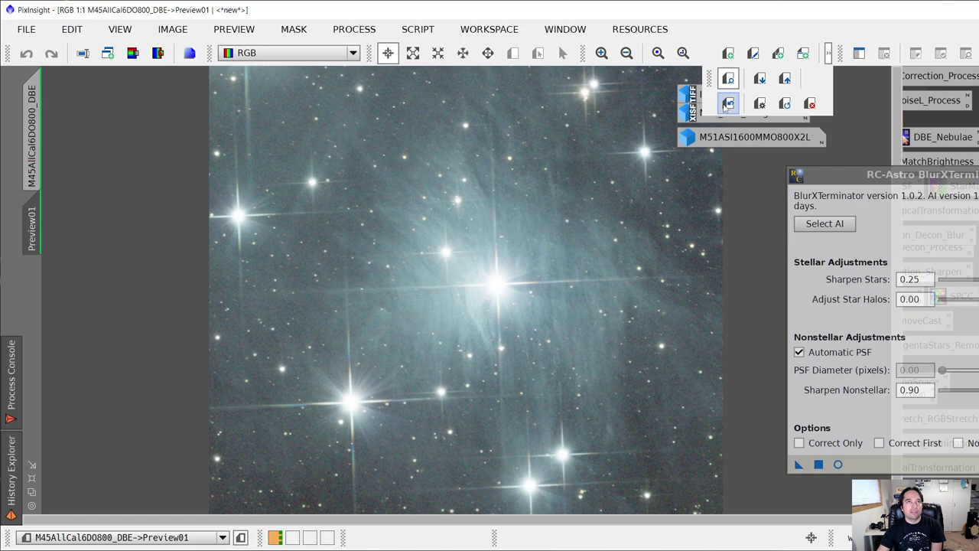
click(727, 105)
click(727, 105)
click(727, 104)
click(727, 105)
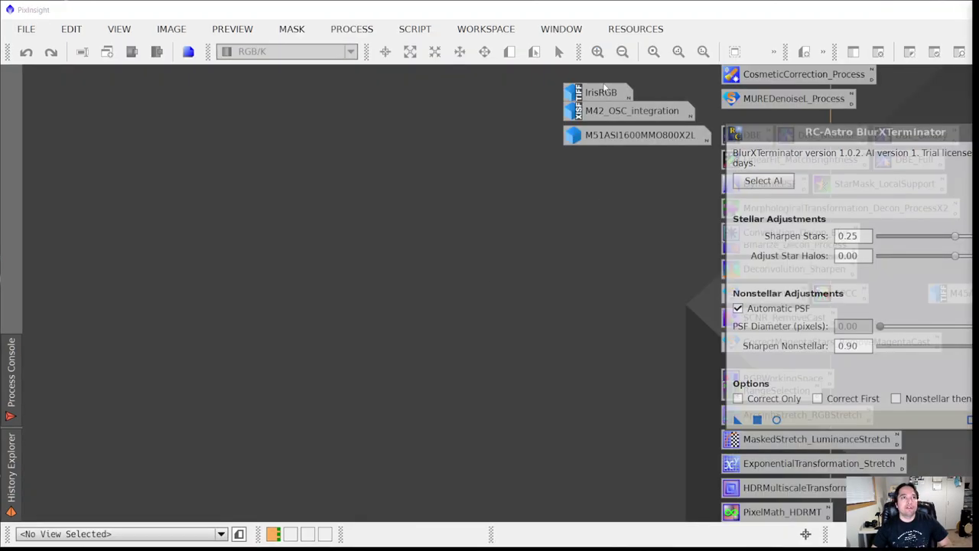
Open the IrisRGB image, define a large preview around the central nebula and display that preview
double_click(603, 92)
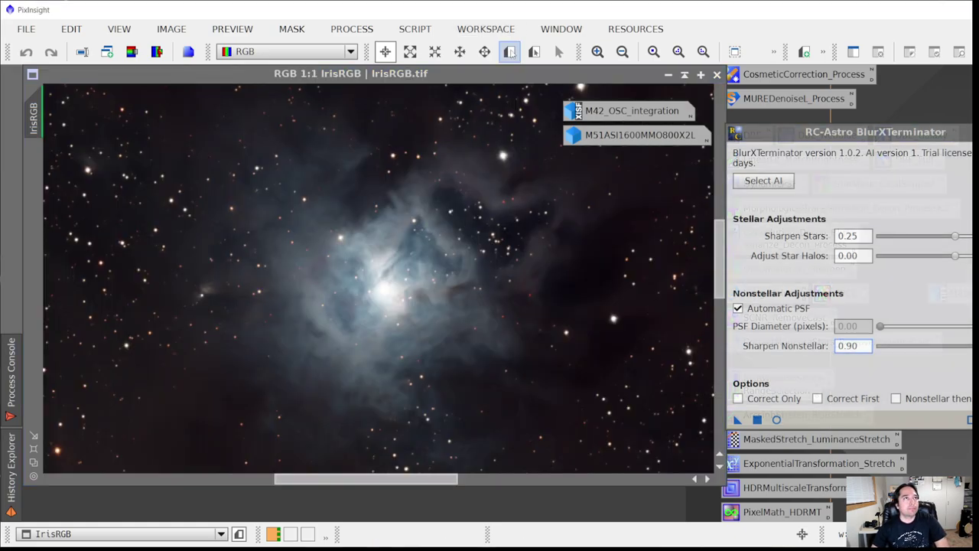
click(509, 52)
drag(89, 97, 704, 464)
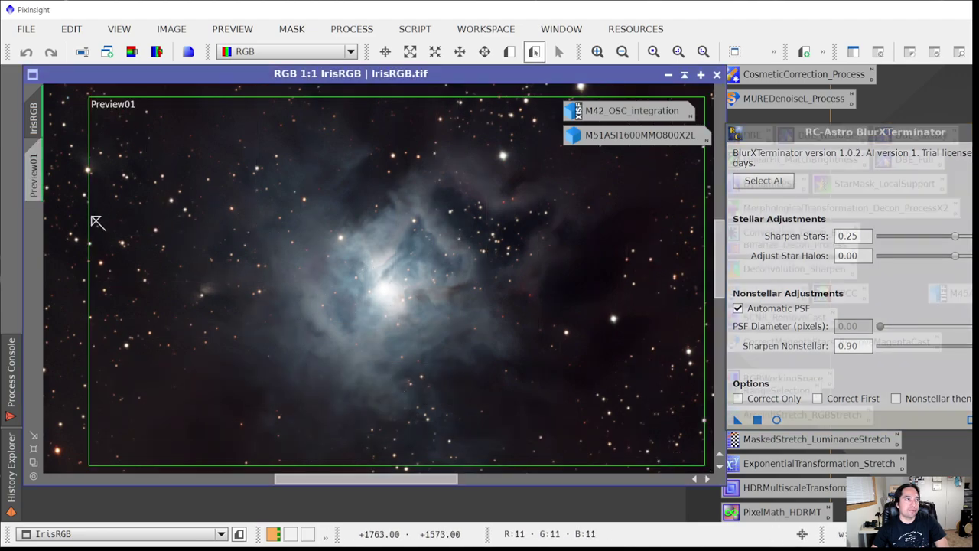
click(36, 178)
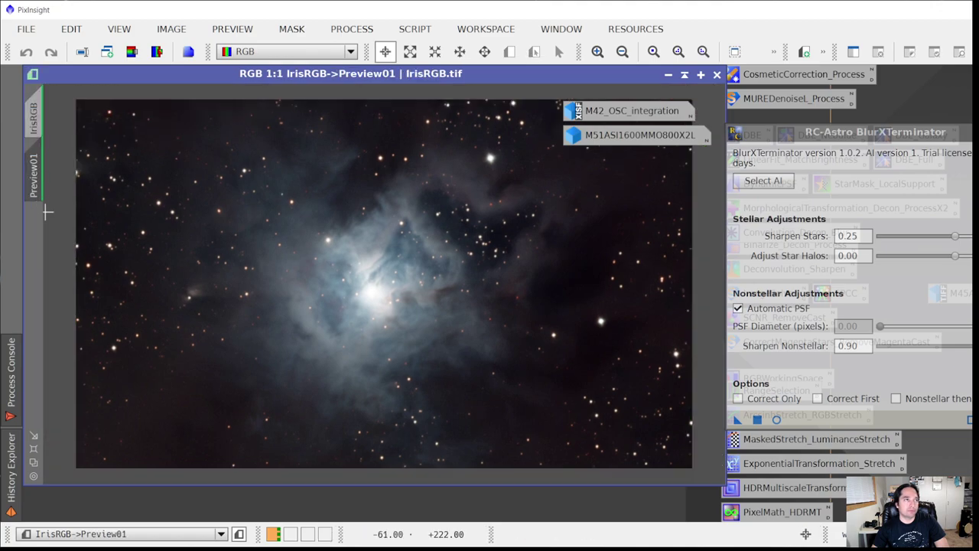
Apply BlurXTerminator with its default settings to the Iris nebula preview
click(822, 133)
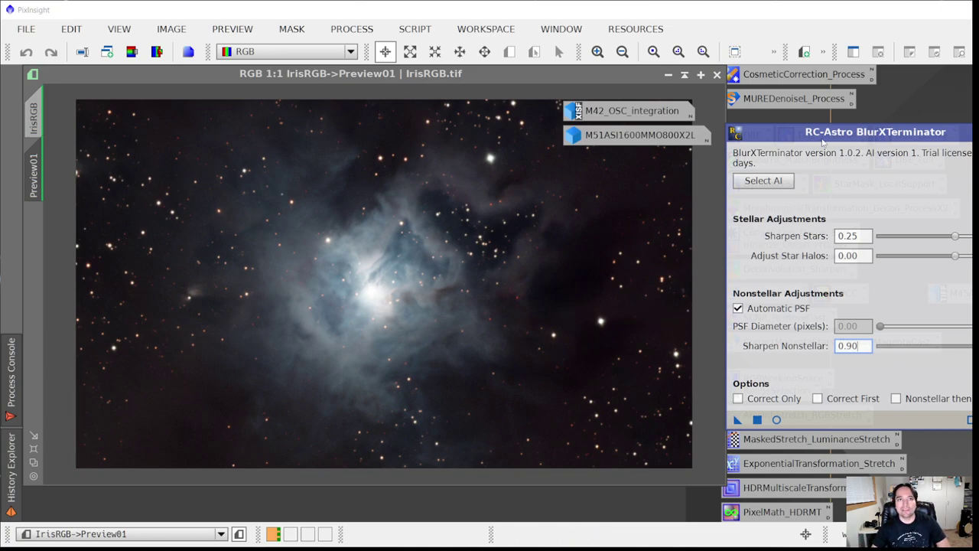
drag(838, 136, 832, 142)
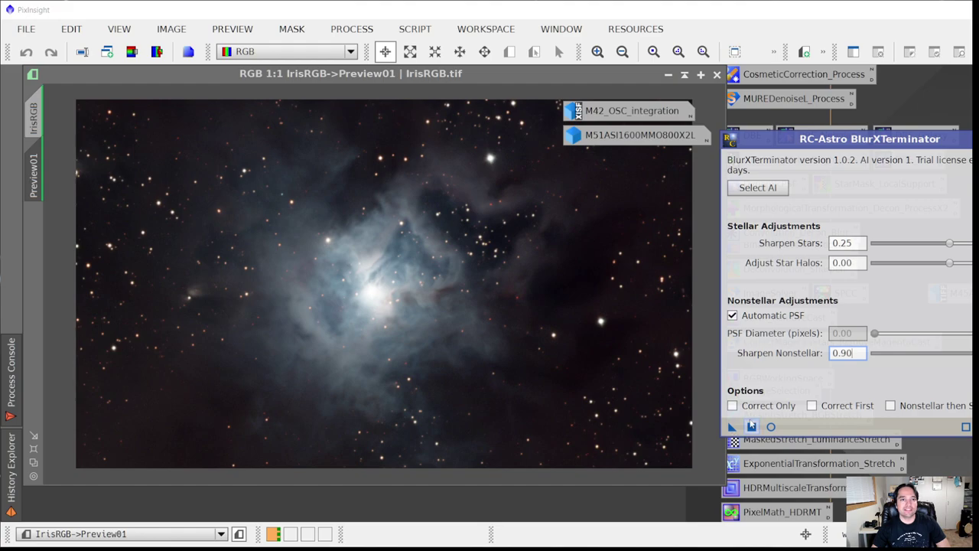
drag(731, 426, 463, 345)
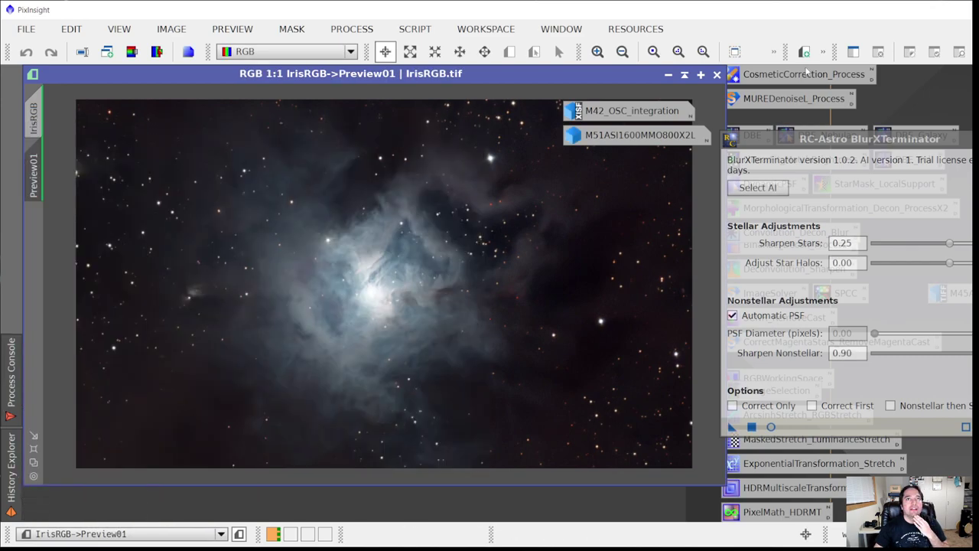
Compare the Iris nebula preview repeatedly with and without the BlurXTerminator sharpening
click(822, 53)
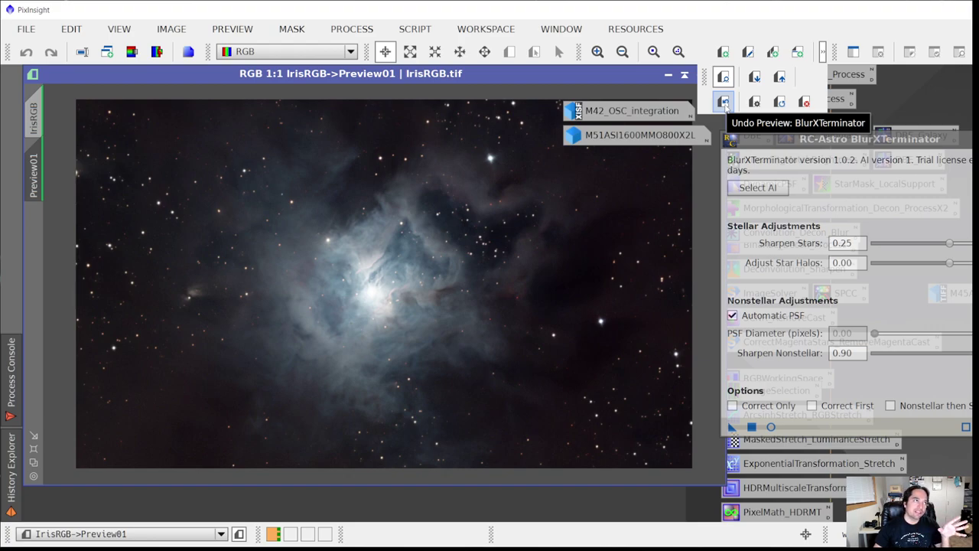
click(724, 103)
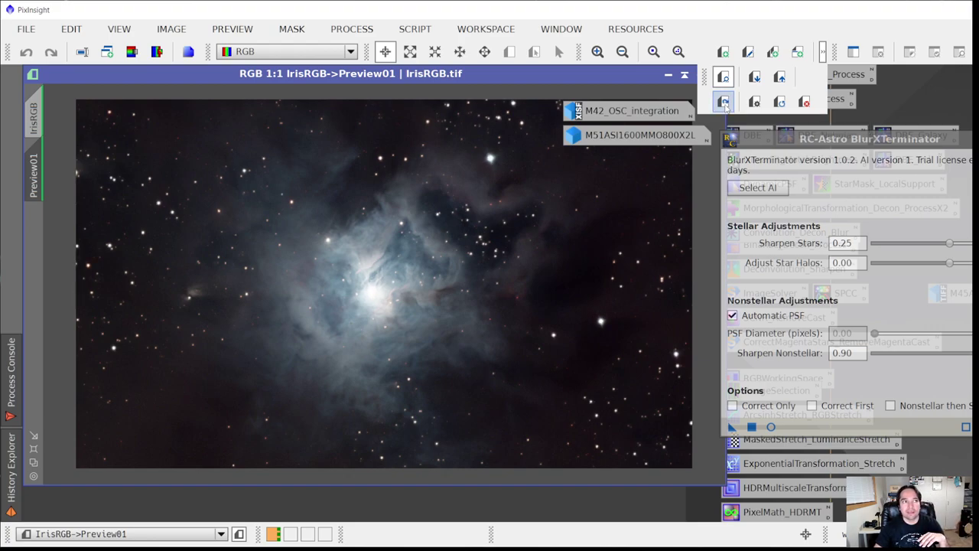
click(723, 103)
click(723, 103)
click(724, 103)
click(724, 102)
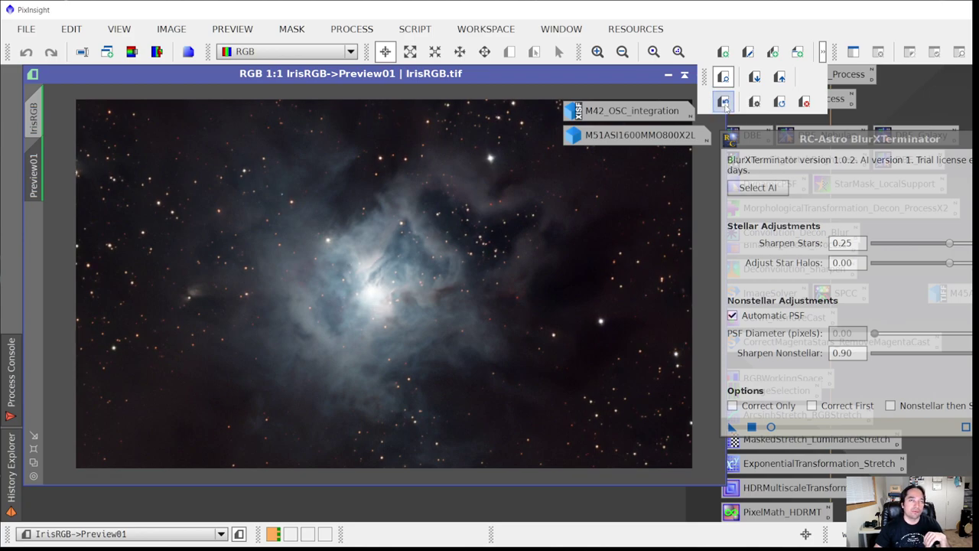
click(234, 30)
key(Right)
key(Right)
key(Right)
key(Right)
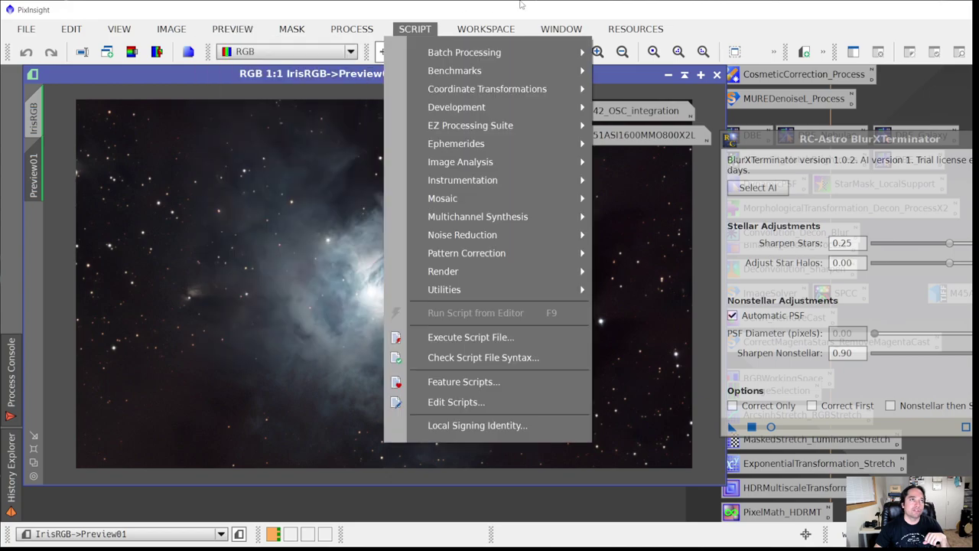
key(Escape)
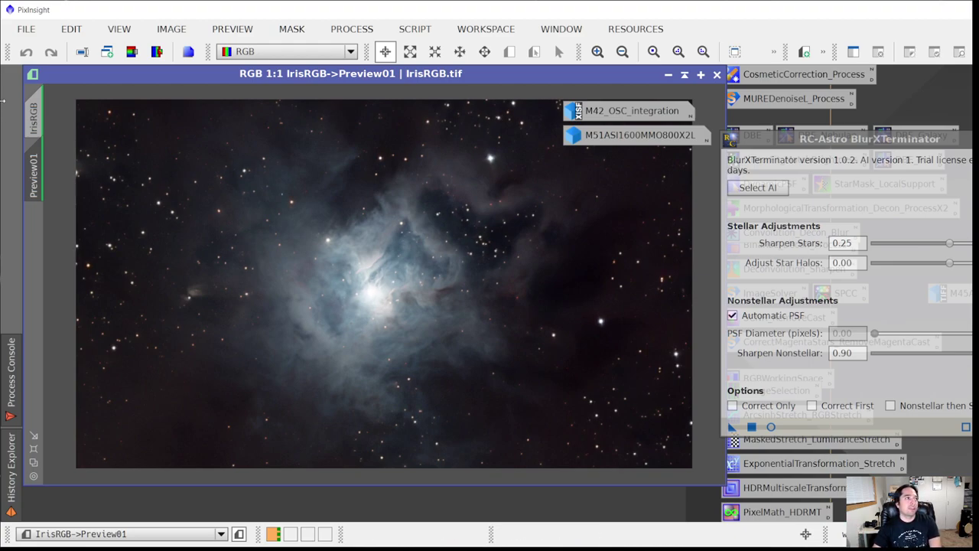
Define a second preview over the dense star field in the upper-left corner of the IrisRGB image and display it
click(33, 116)
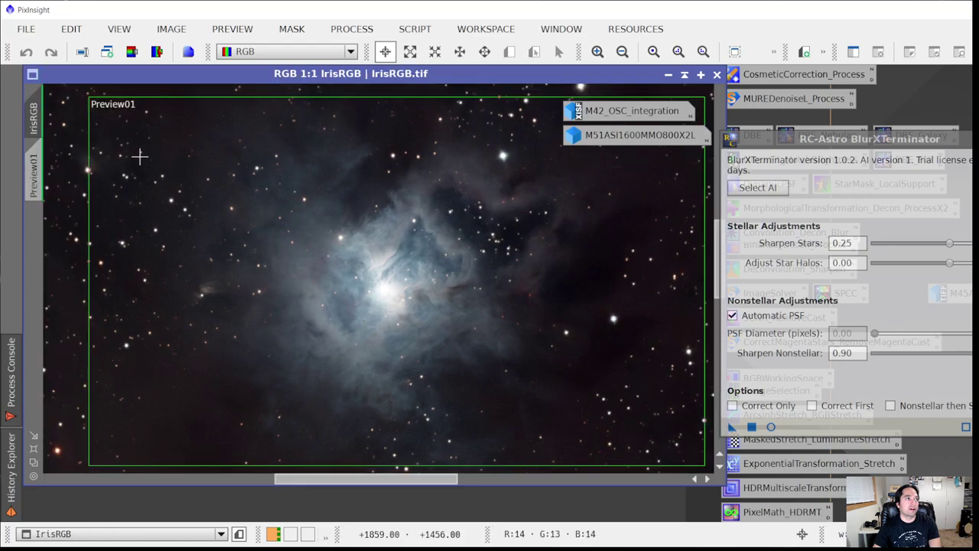
scroll(139, 156, down, 4)
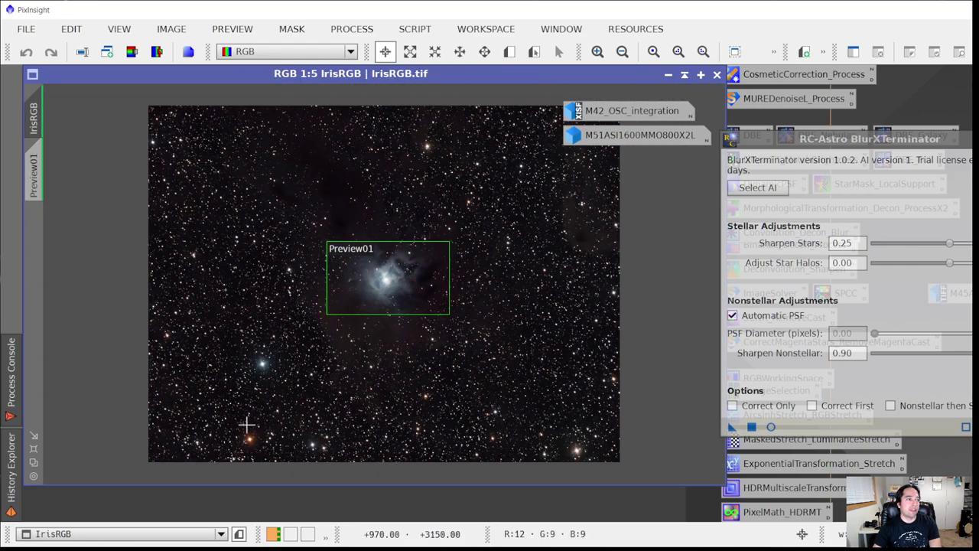
scroll(189, 95, up, 2)
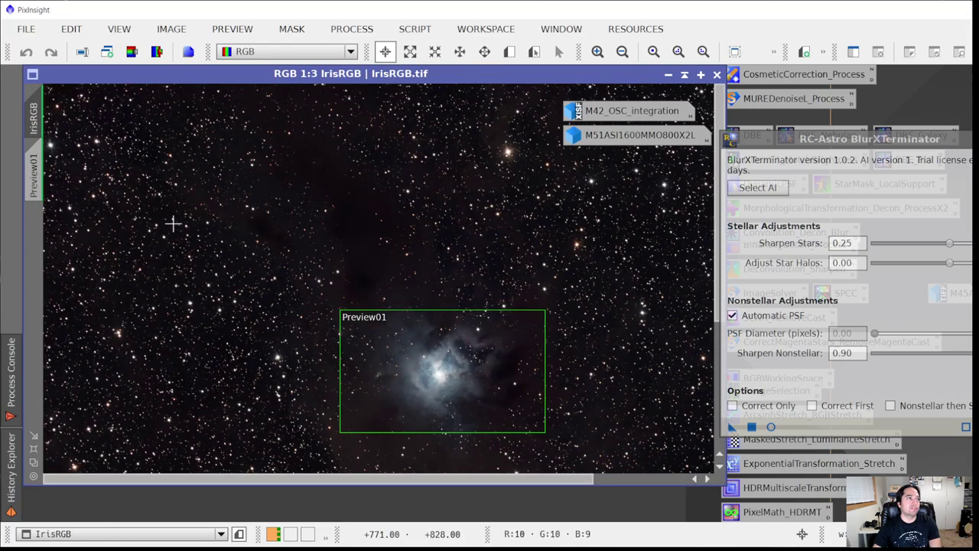
scroll(167, 205, up, 2)
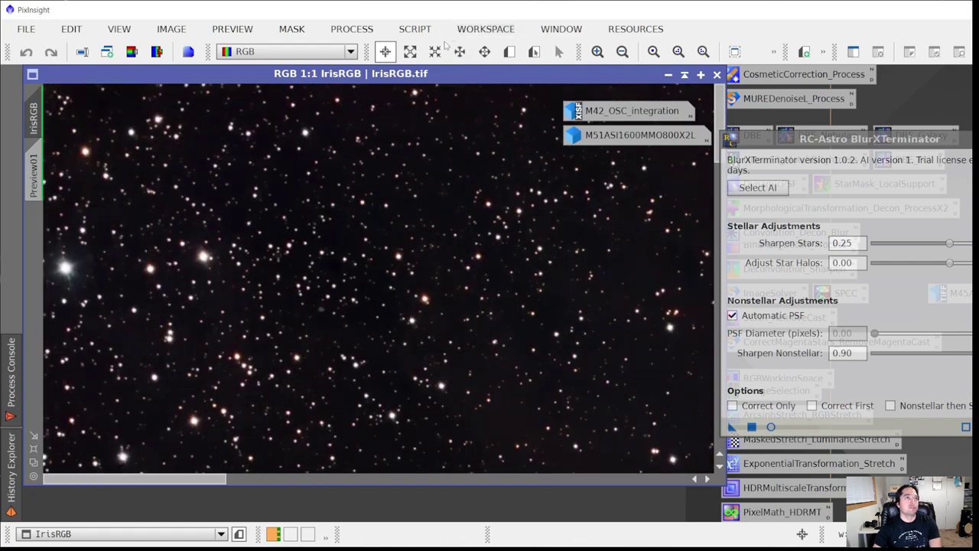
click(509, 51)
mouse_move(540, 423)
mouse_down()
mouse_move(345, 280)
mouse_move(81, 120)
mouse_move(45, 85)
mouse_up()
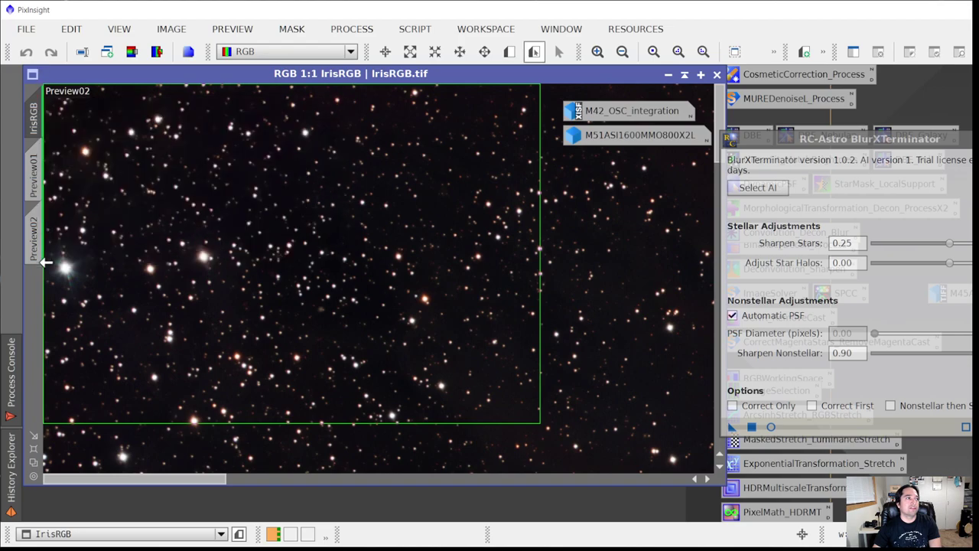
click(34, 241)
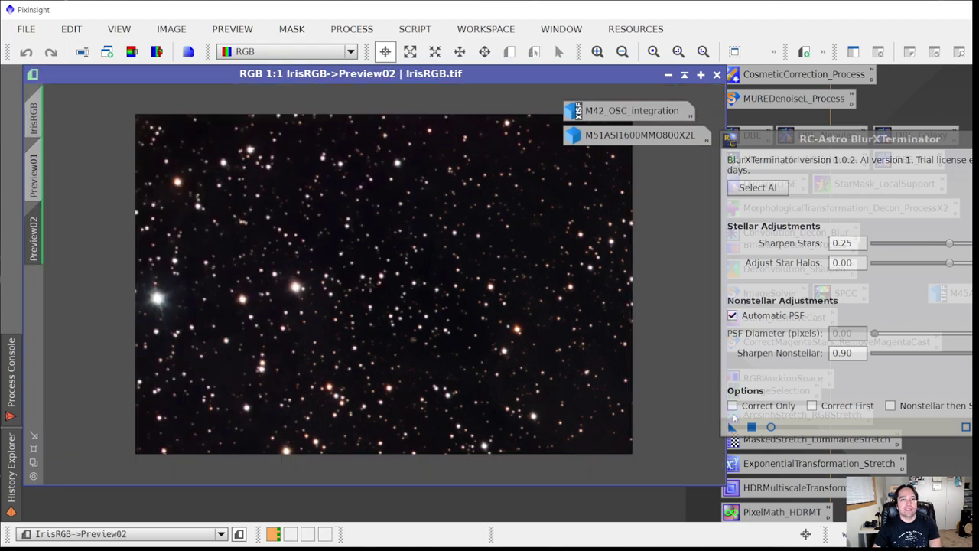
Apply BlurXTerminator with its default settings to the star-field preview and compare the stars before and after
drag(732, 428, 540, 341)
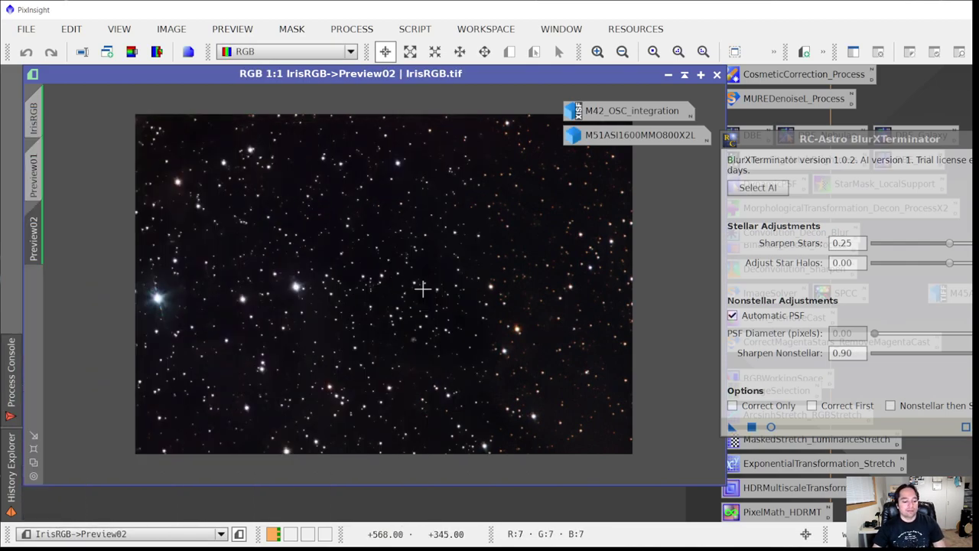
key(ctrl+z)
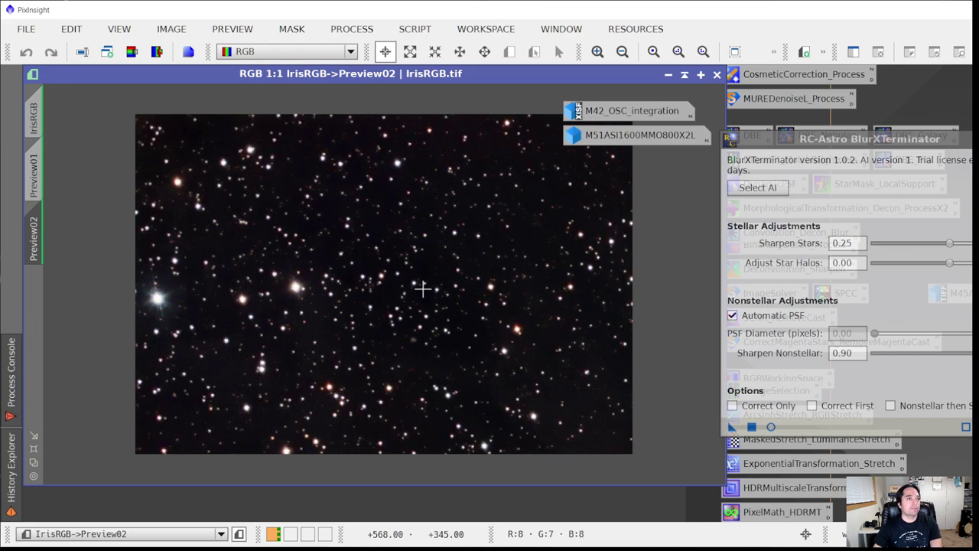
key(ctrl+y)
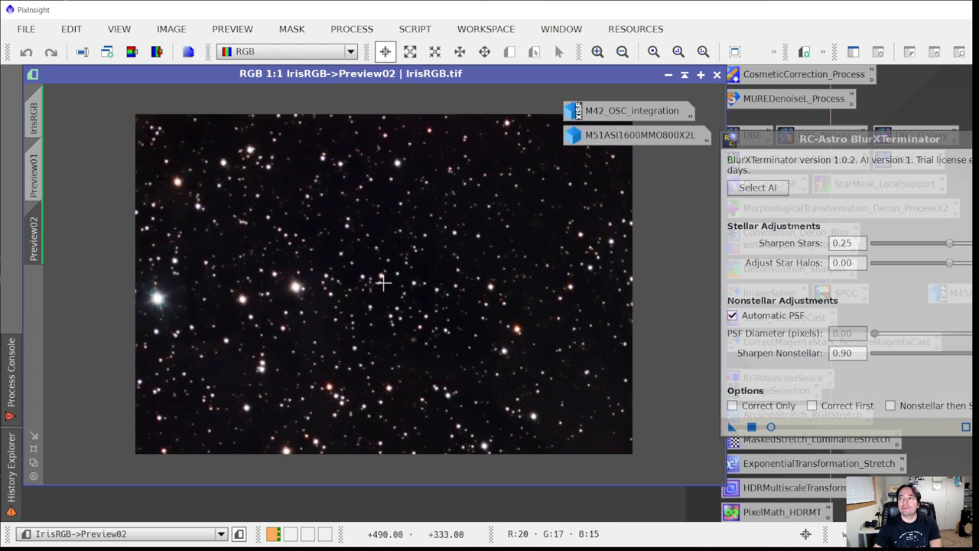
Compare the magnified stars in the IrisRGB star-field preview repeatedly with and without the BlurXTerminator sharpening
scroll(346, 287, up, 1)
drag(346, 287, 470, 434)
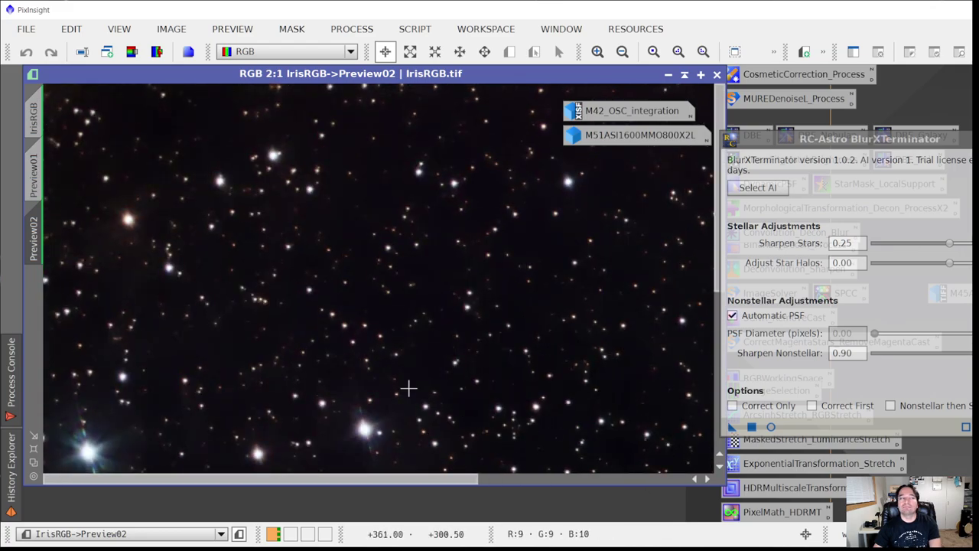
key(ctrl+z)
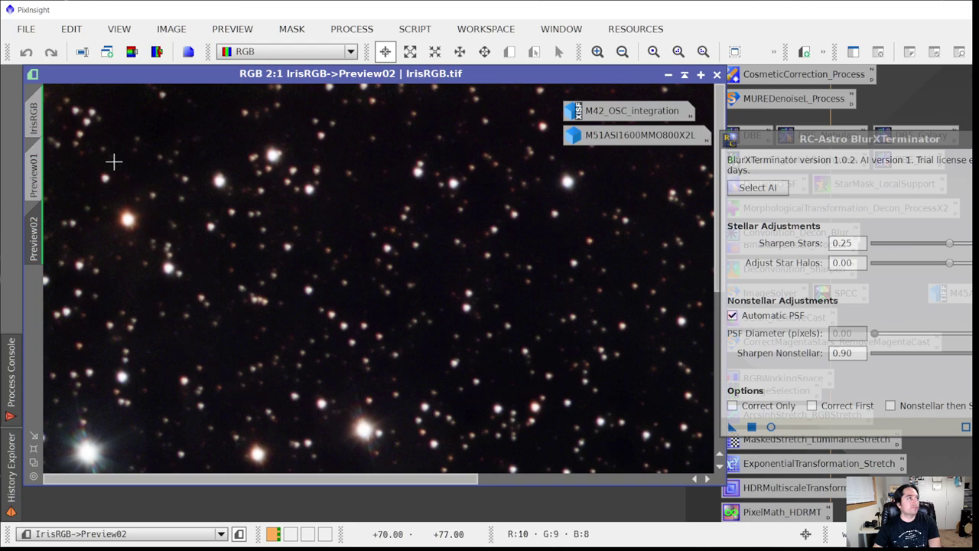
key(ctrl+y)
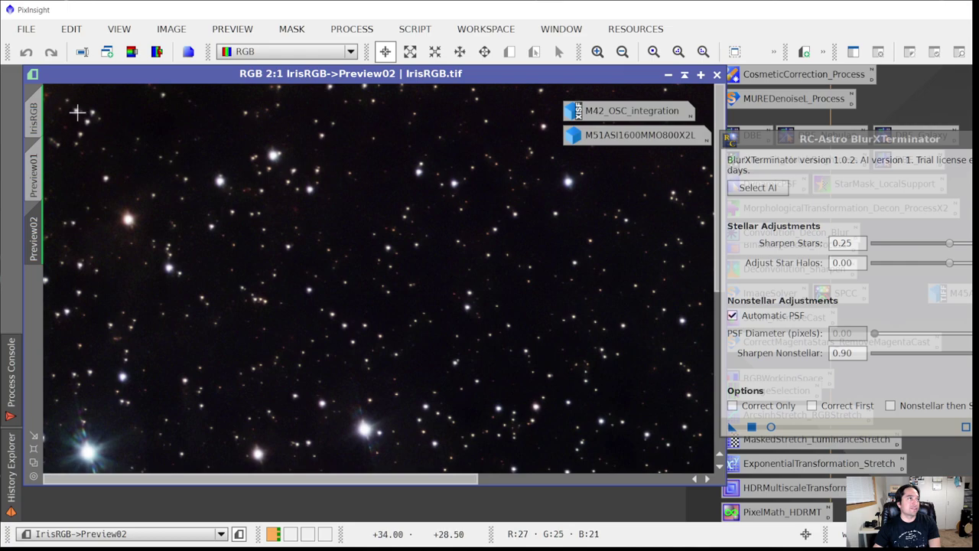
key(ctrl+z)
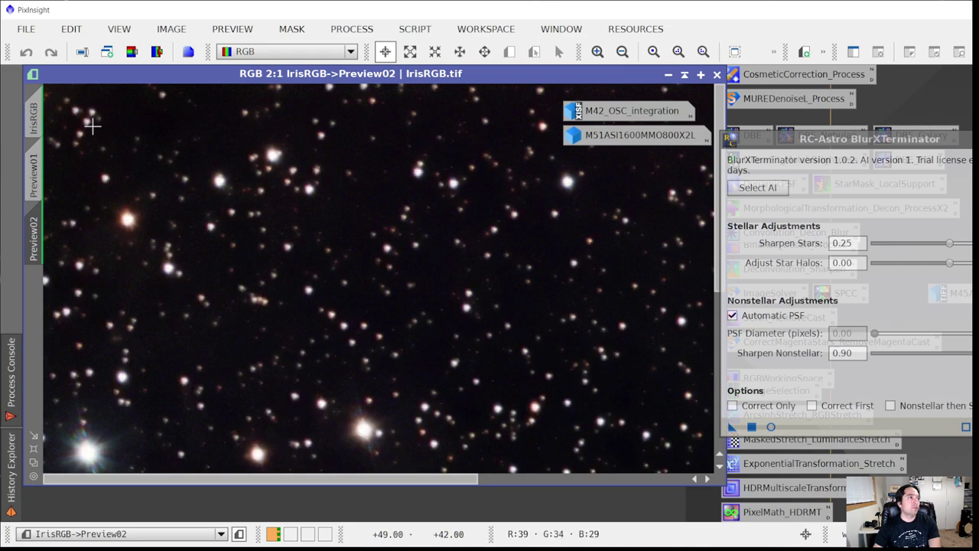
key(ctrl+y)
key(ctrl+z)
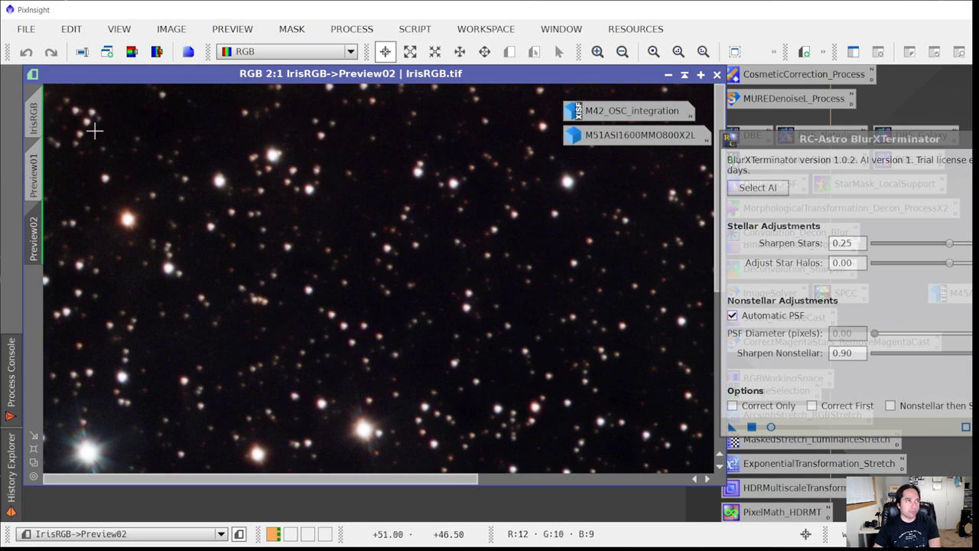
key(ctrl+y)
key(ctrl+z)
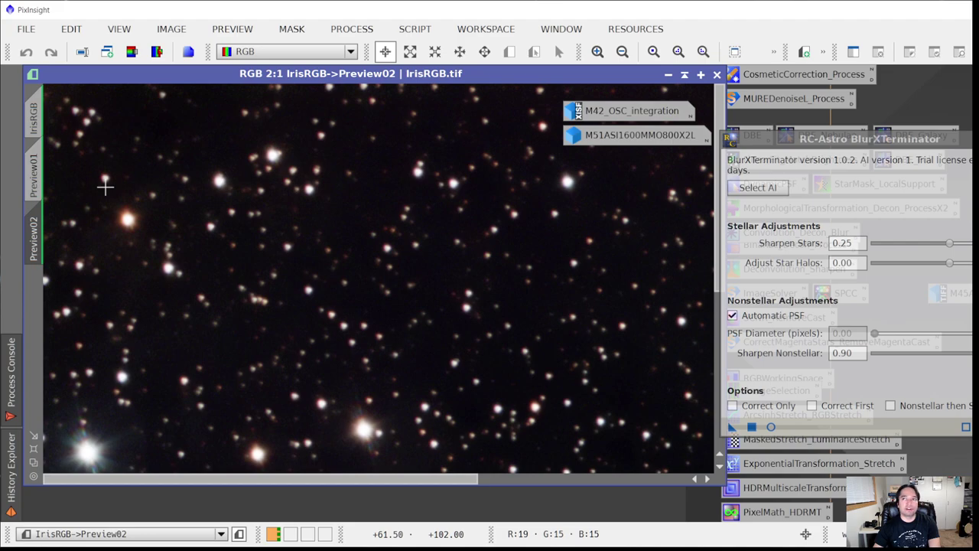
key(ctrl+y)
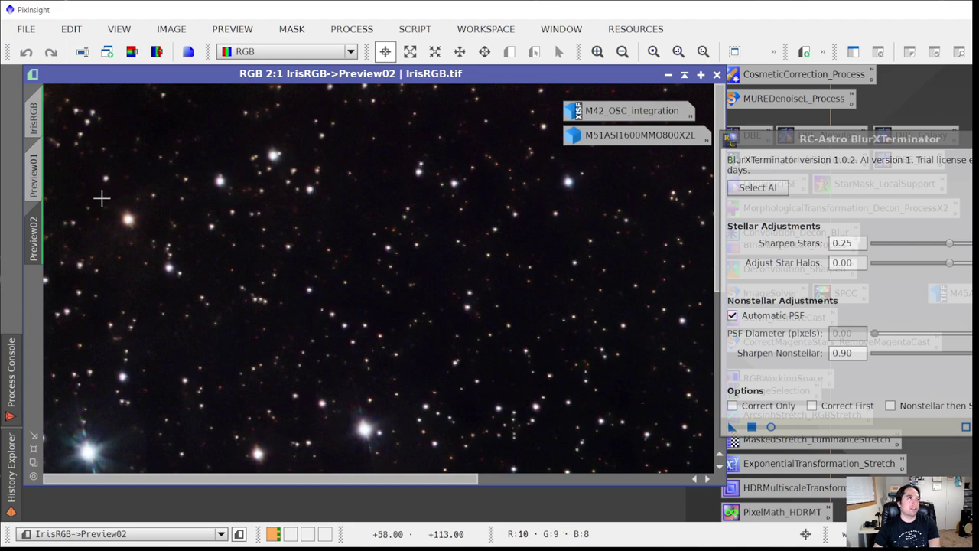
key(ctrl+z)
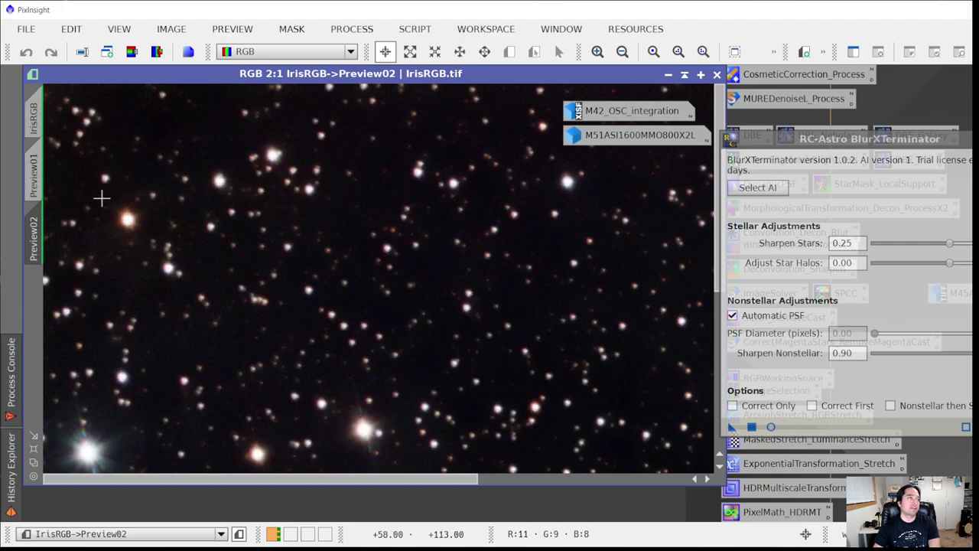
key(ctrl+y)
key(ctrl+z)
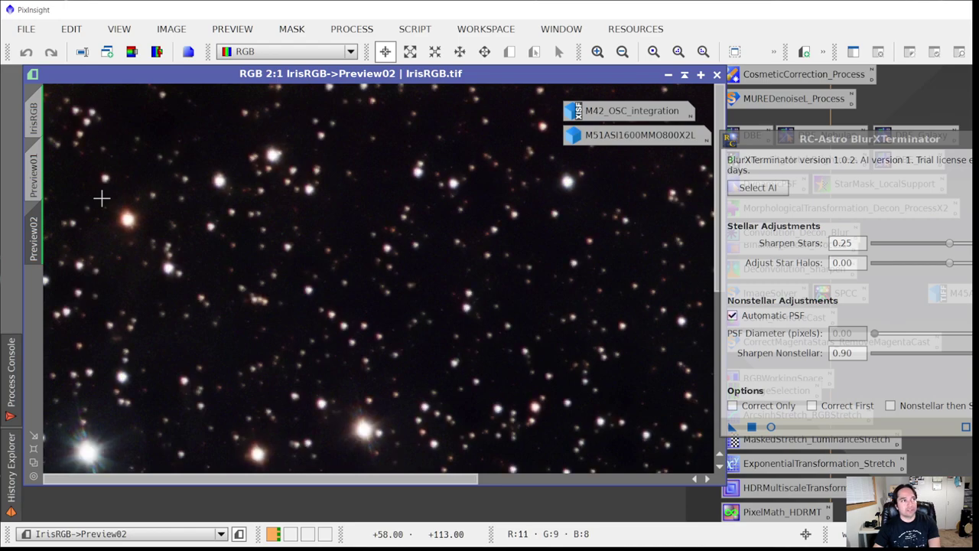
key(ctrl+y)
key(ctrl+z)
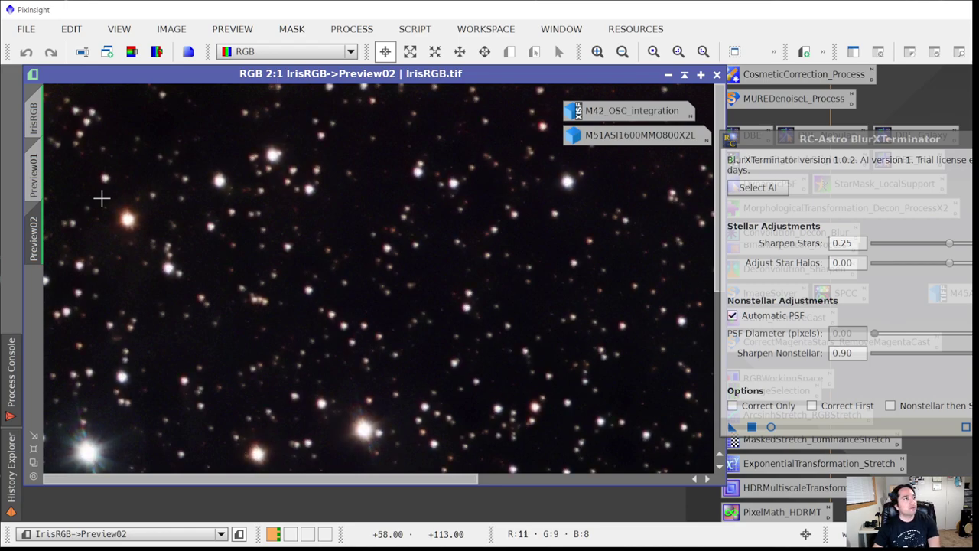
key(ctrl+y)
key(ctrl+z)
key(ctrl+y)
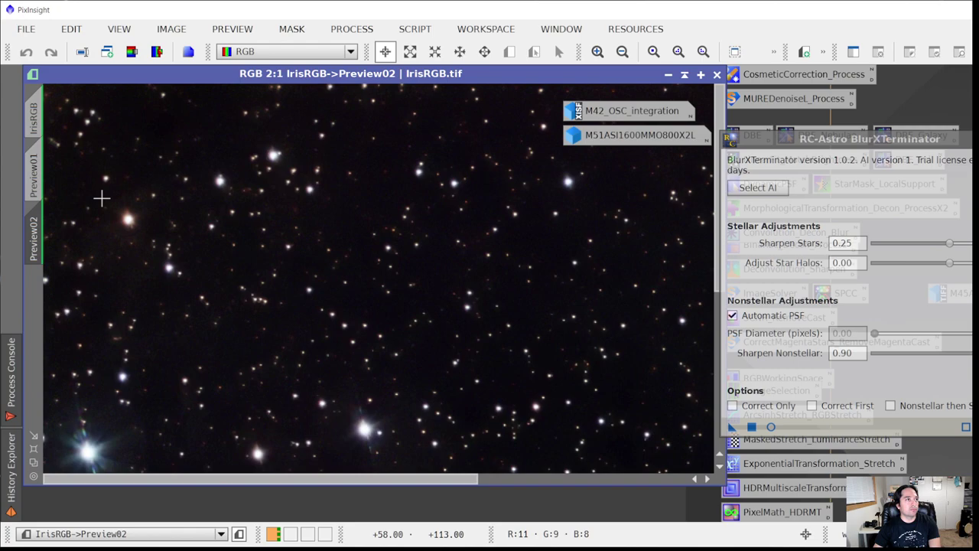
key(ctrl+z)
key(ctrl+y)
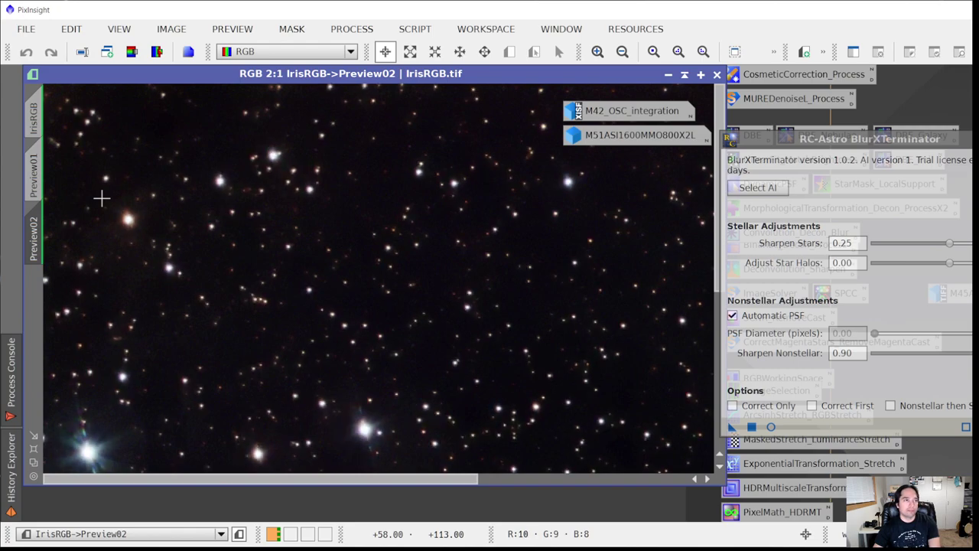
key(ctrl+z)
key(ctrl+y)
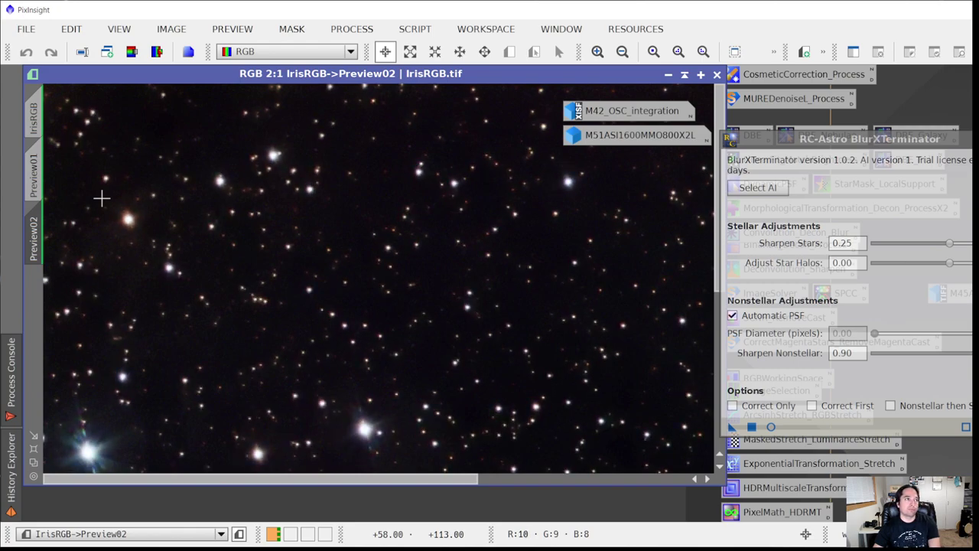
scroll(304, 212, down, 1)
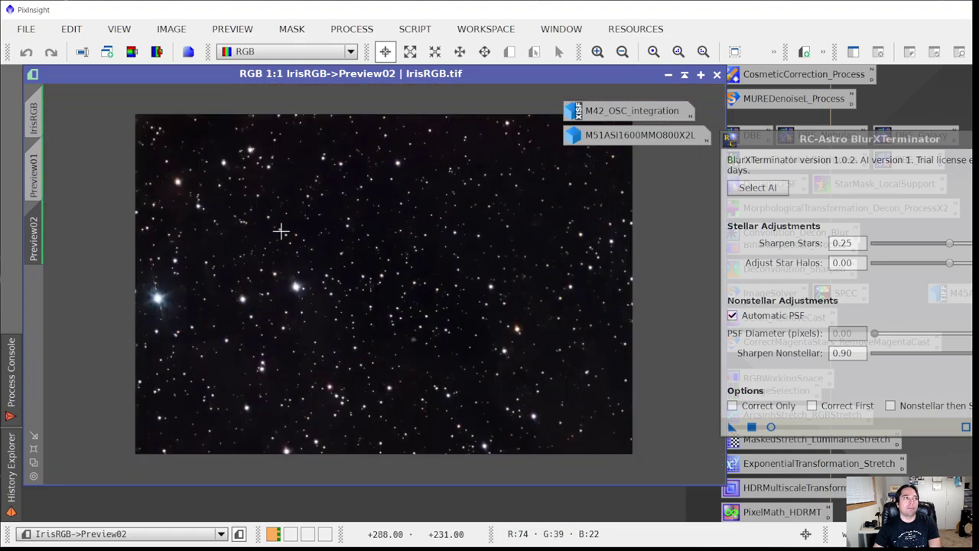
Return from the star-field preview to the whole IrisRGB image and minimize its window
click(32, 116)
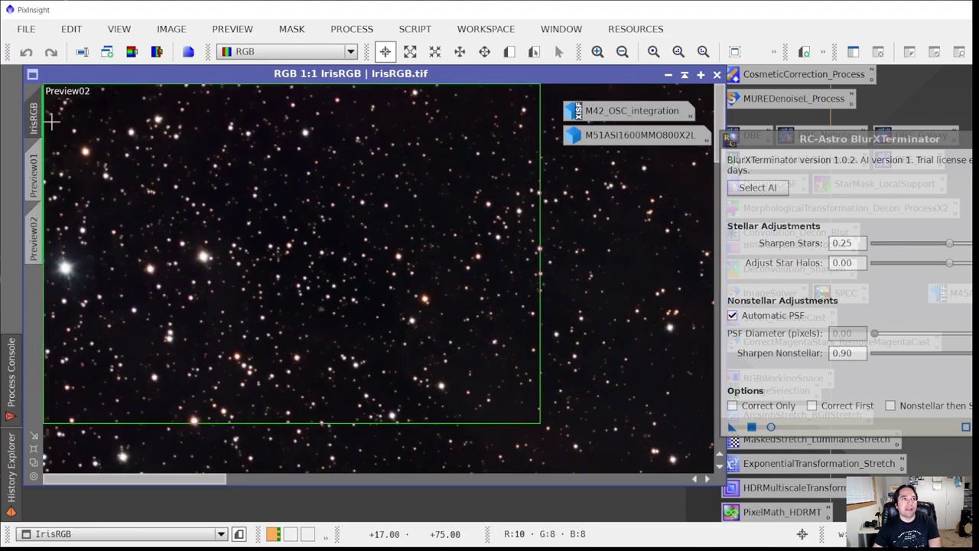
scroll(293, 202, down, 4)
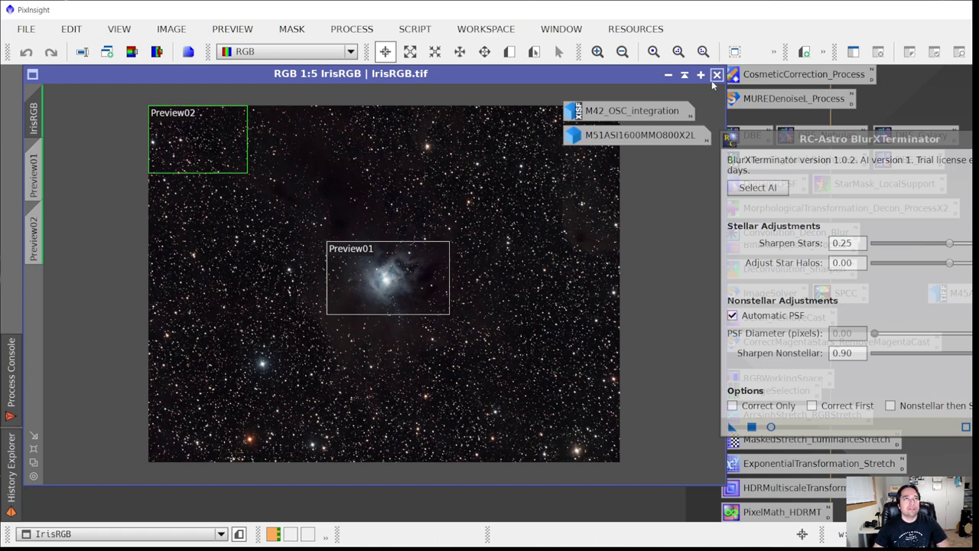
click(668, 74)
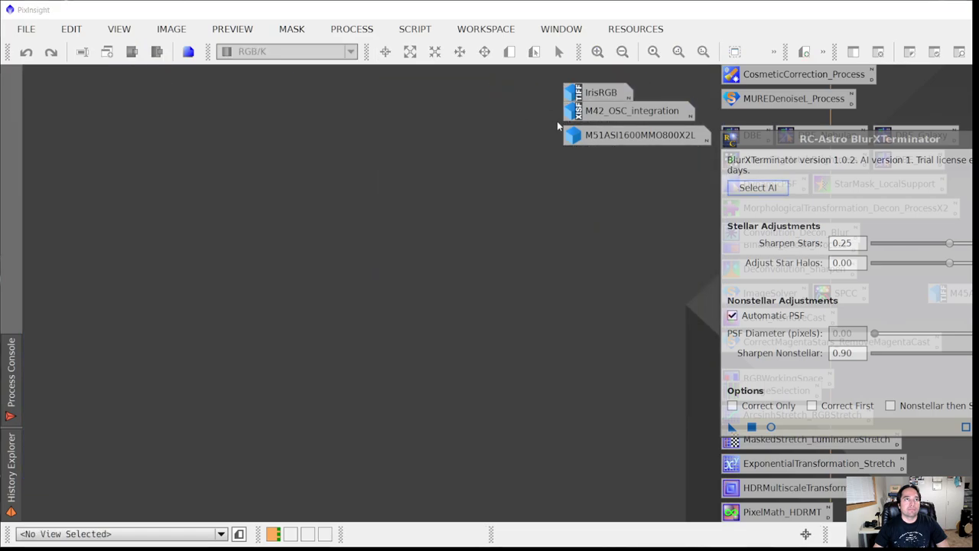
Open the M42_OSC_integration image maximized, with the Orion nebula centred in view
double_click(599, 121)
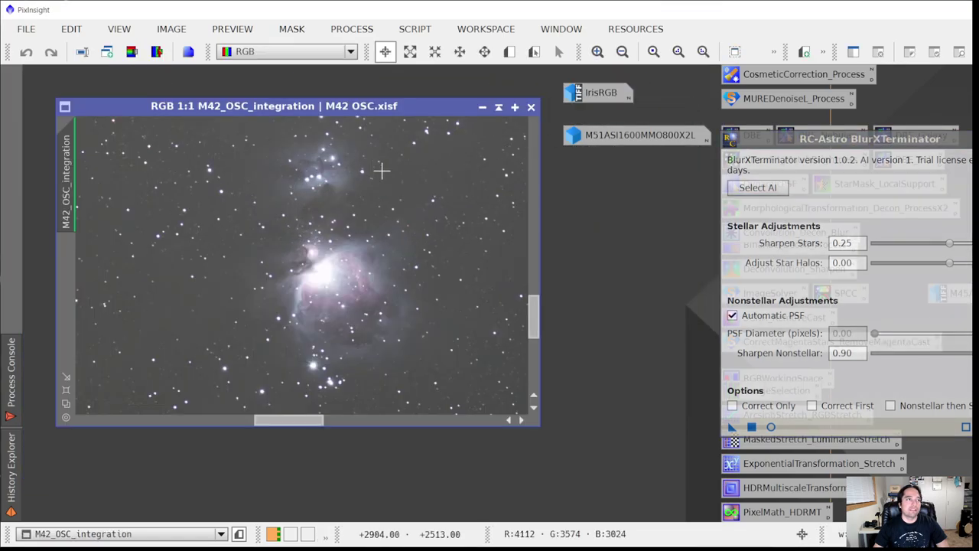
double_click(380, 107)
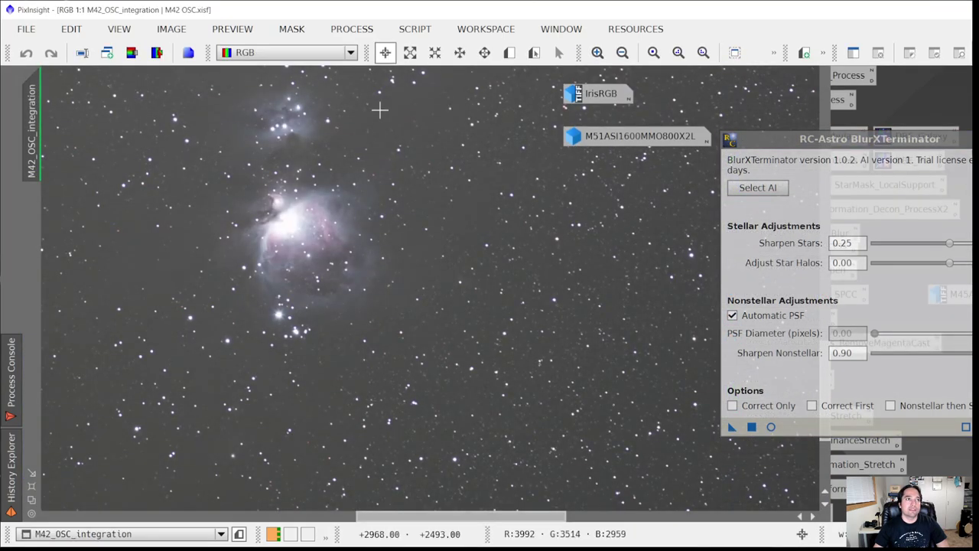
drag(329, 210, 463, 295)
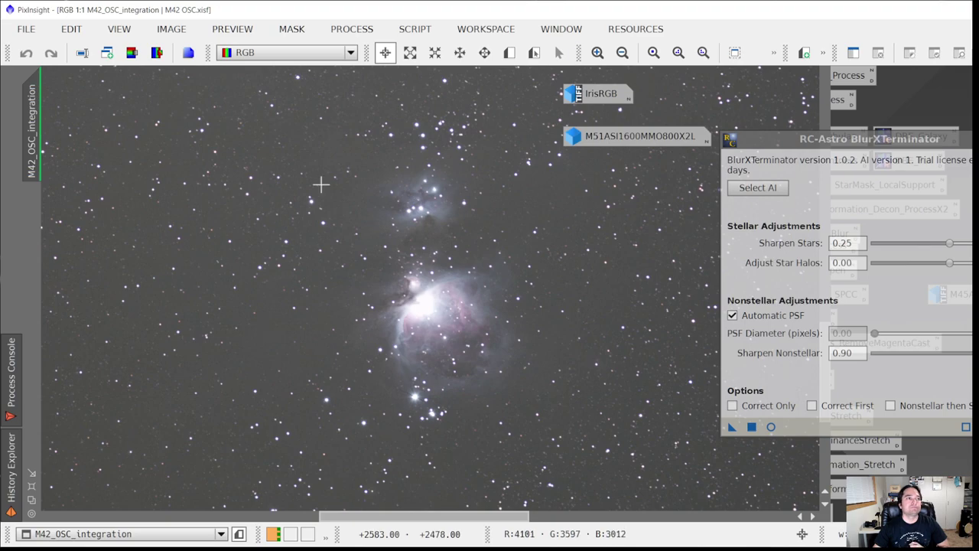
Define a roughly square preview around the Orion nebula and the smaller nebula above it, and display it
key(alt+n)
drag(272, 104, 623, 458)
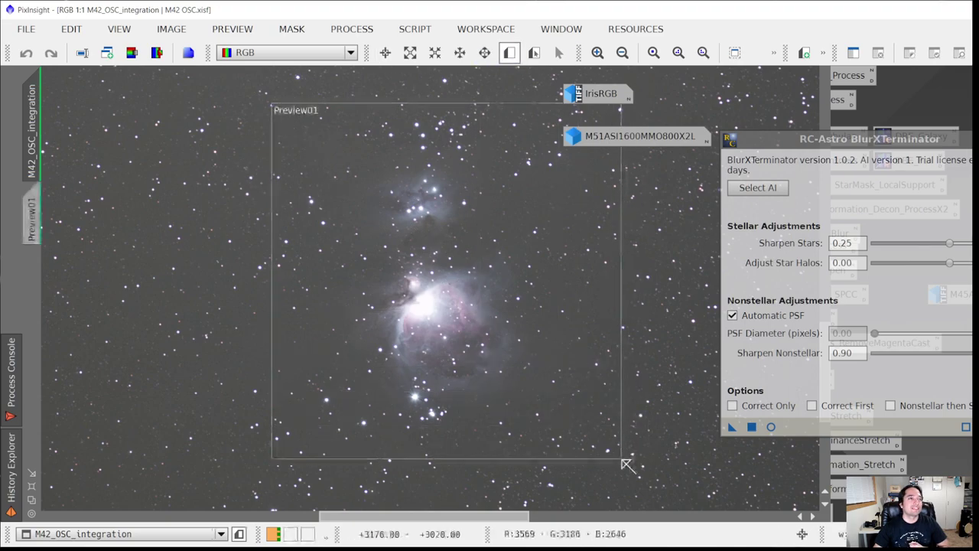
click(42, 209)
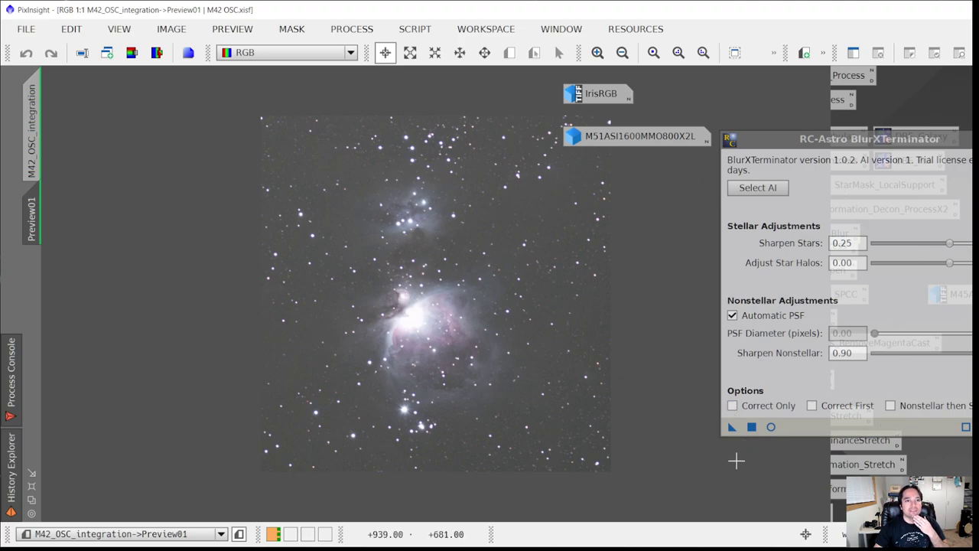
Apply BlurXTerminator with its default settings to the M42 preview and inspect the sharpened nebulae and stars up close
drag(731, 427, 371, 375)
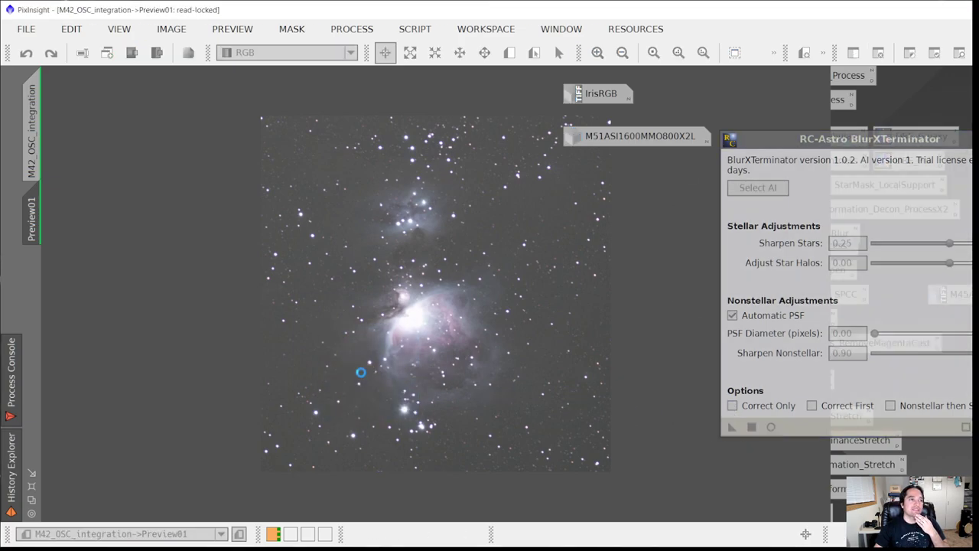
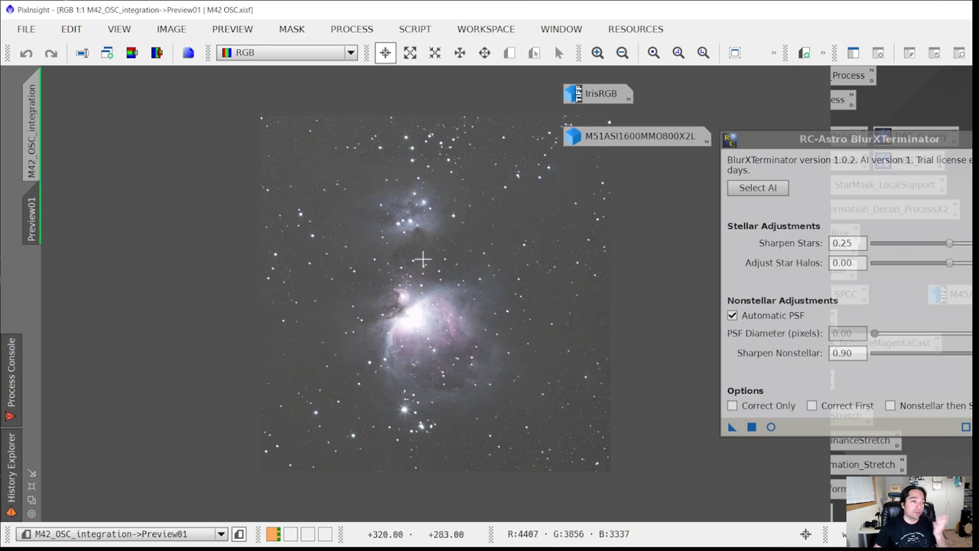
scroll(429, 313, up, 2)
scroll(429, 313, down, 2)
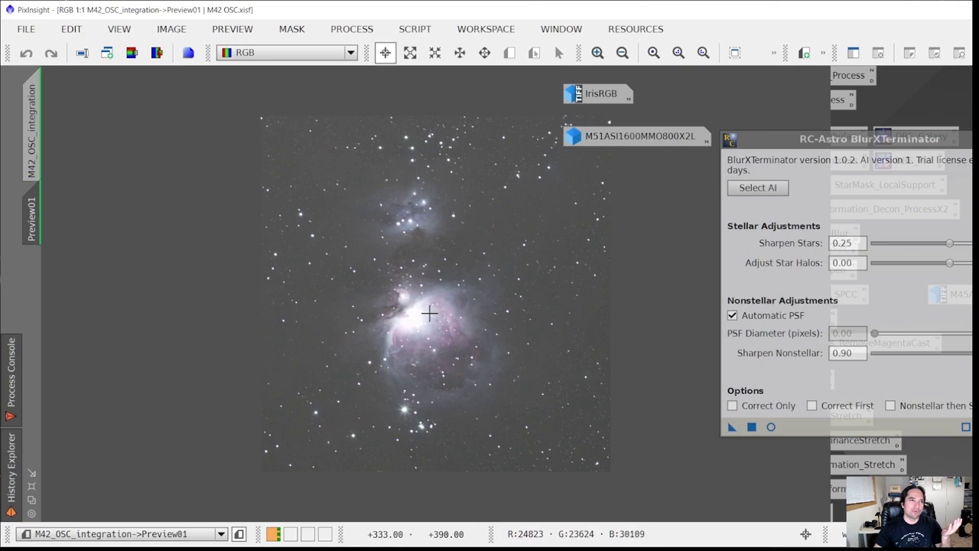
scroll(409, 316, up, 1)
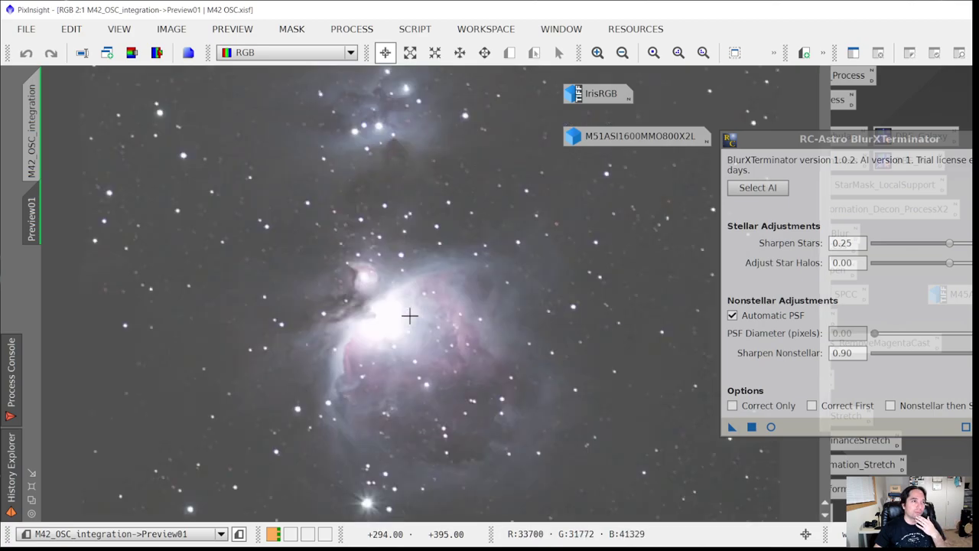
scroll(429, 313, down, 1)
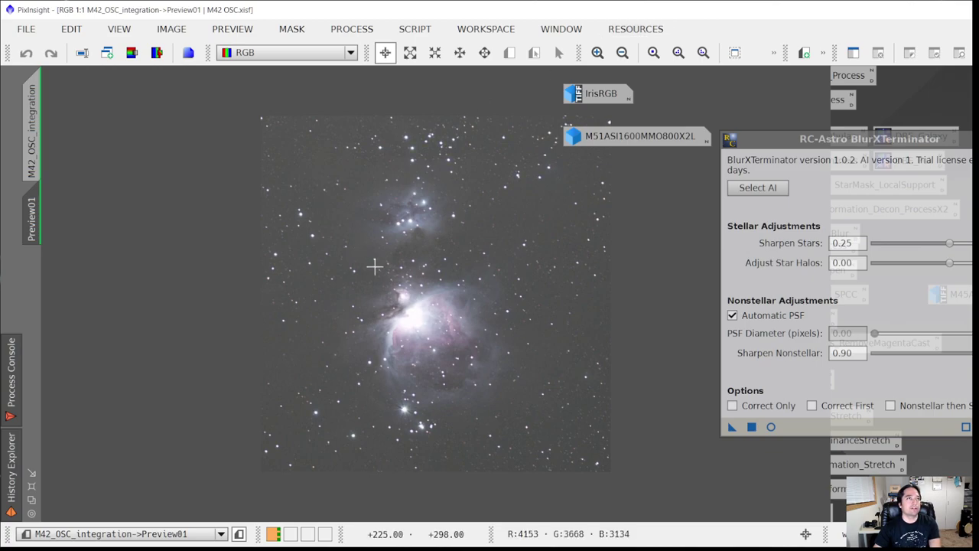
scroll(375, 267, up, 1)
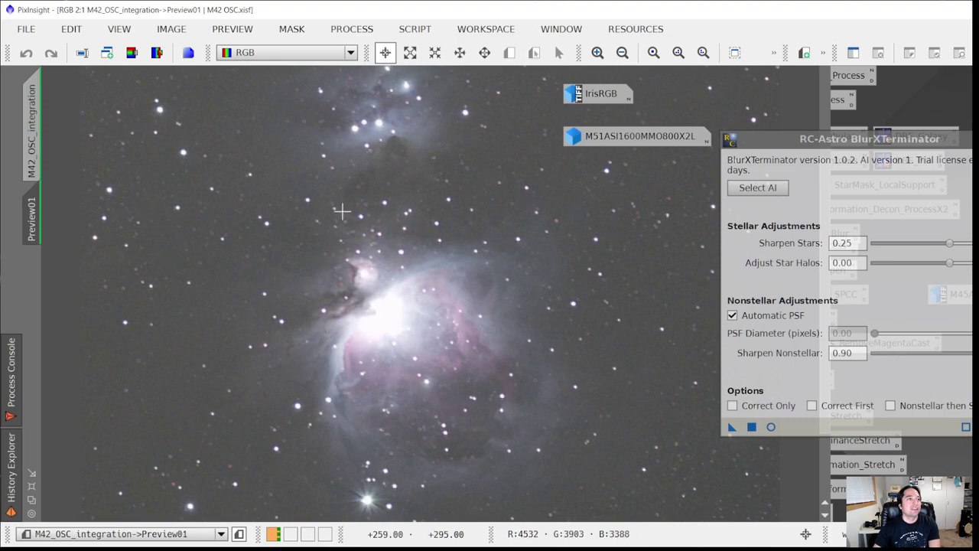
drag(349, 190, 343, 332)
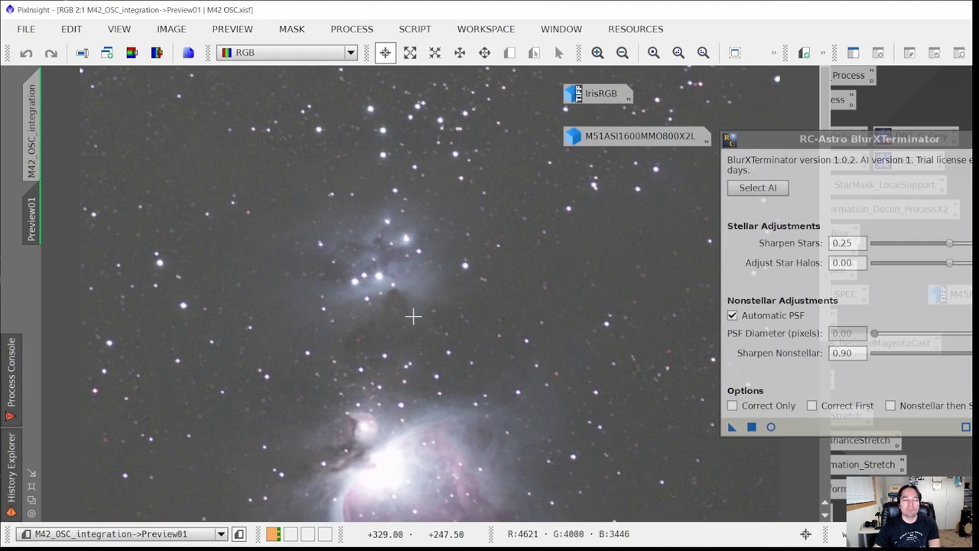
drag(400, 372, 411, 212)
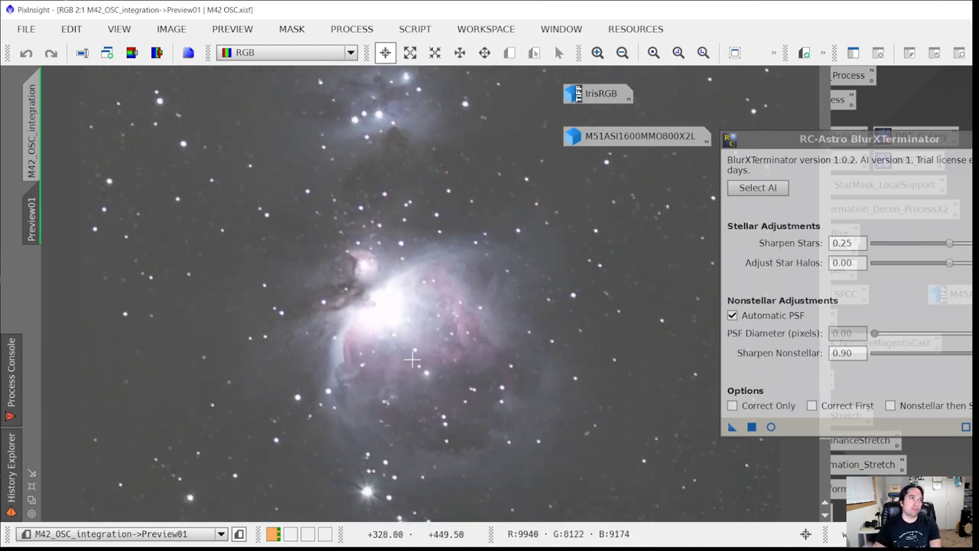
drag(393, 270, 459, 356)
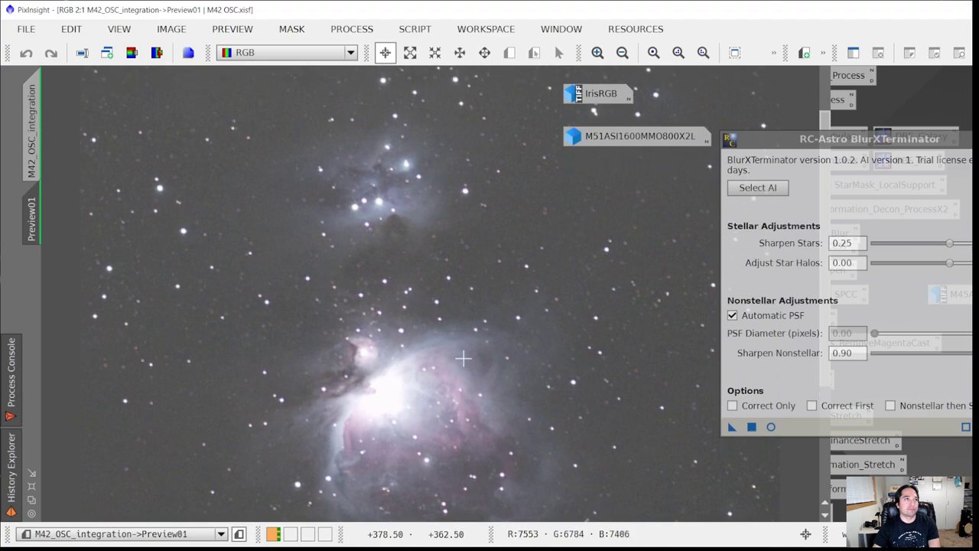
Minimize the M42 image, open the M51ASI1600MMO800X2L image maximized and turn off its screen stretch around the galaxy
double_click(616, 131)
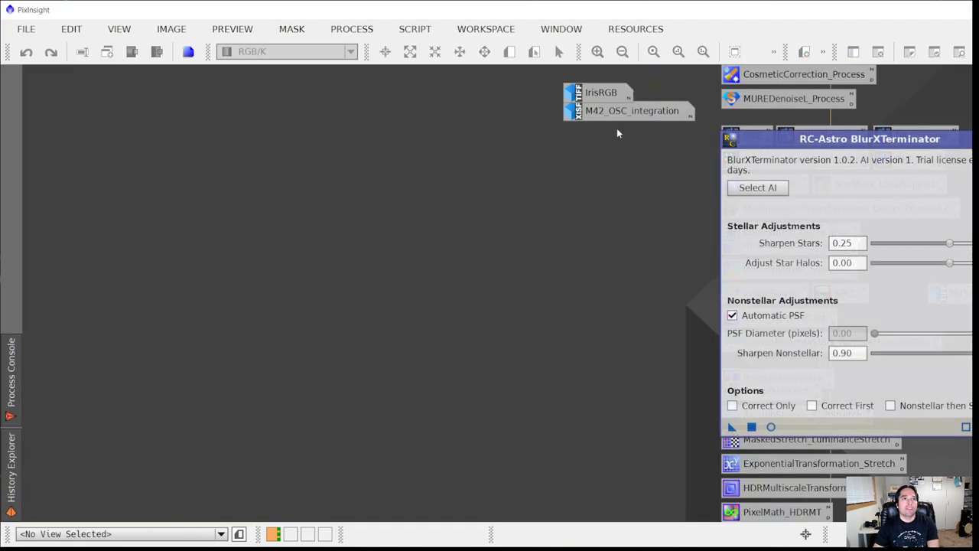
double_click(355, 120)
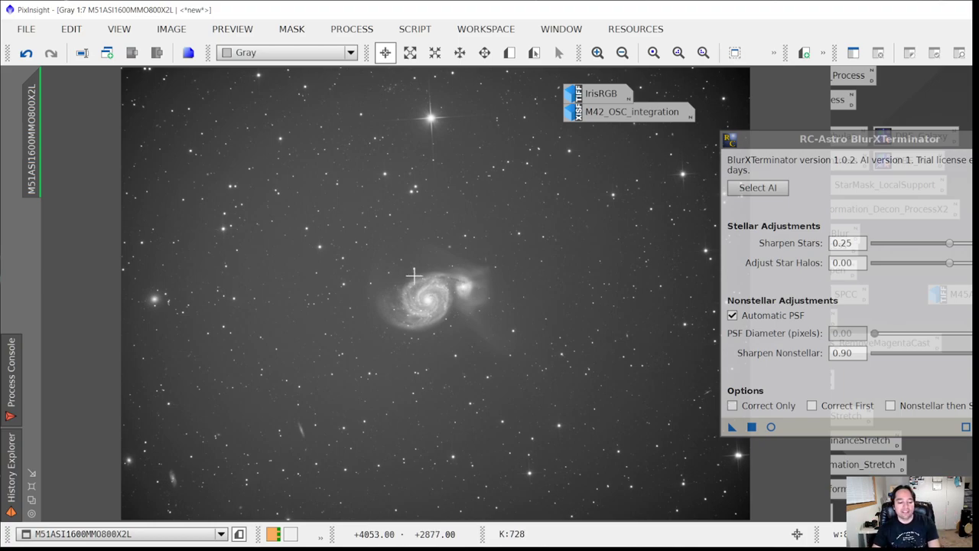
key(ctrl+F12)
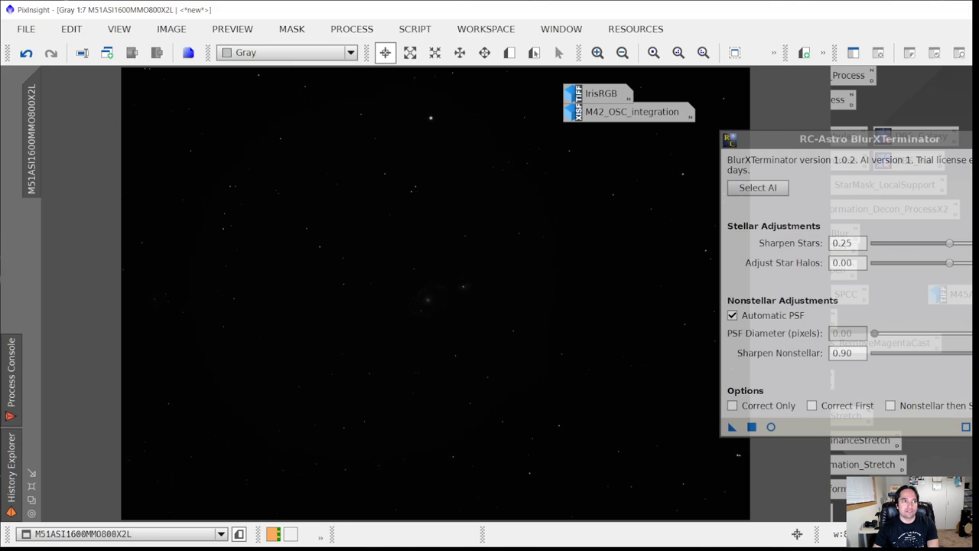
scroll(557, 330, up, 5)
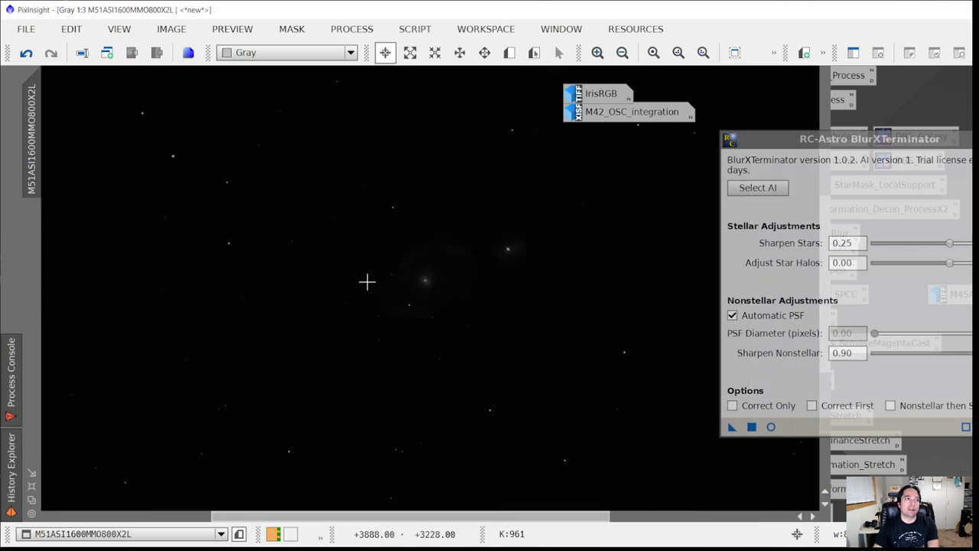
Apply an automatic screen stretch to the M51 image and inspect the spiral galaxy's core and arms
key(ctrl+a)
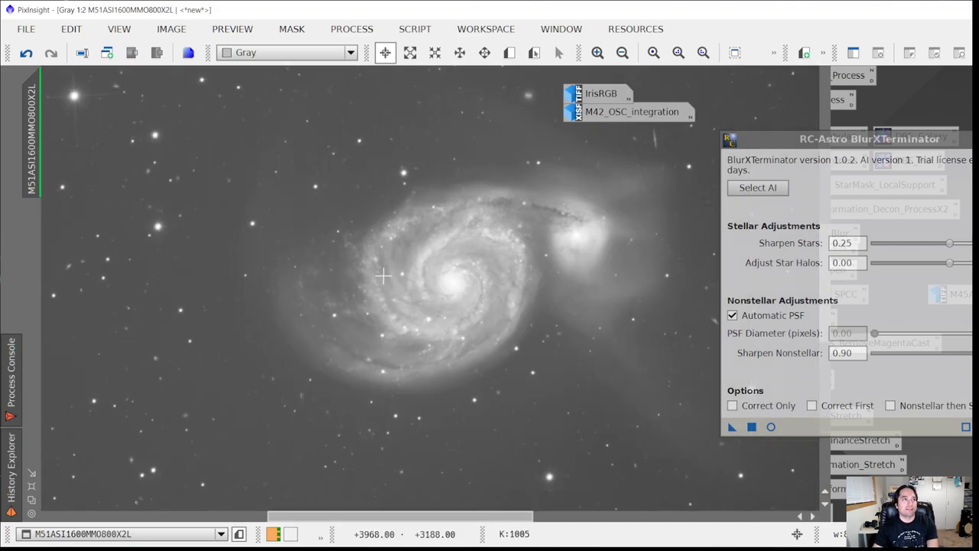
scroll(474, 348, up, 2)
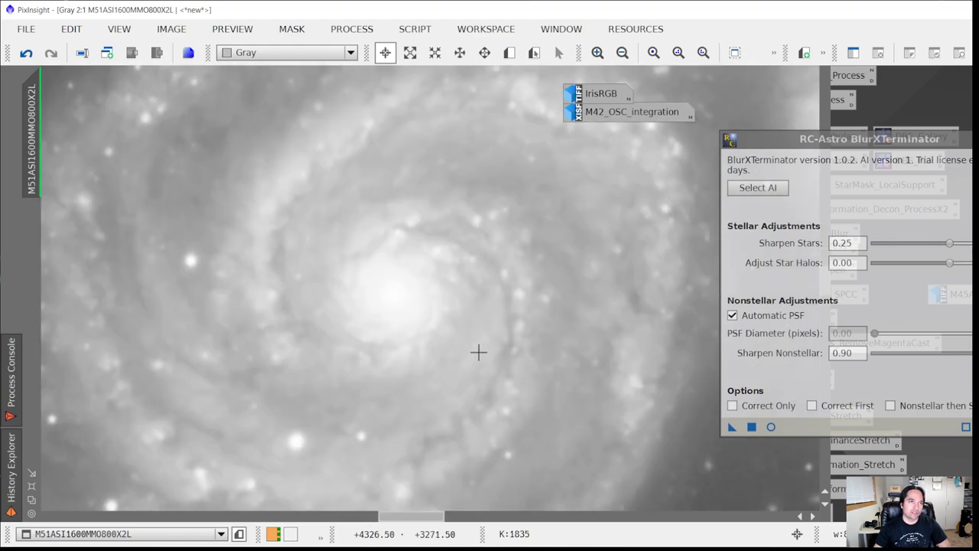
scroll(478, 352, down, 2)
drag(474, 345, 462, 314)
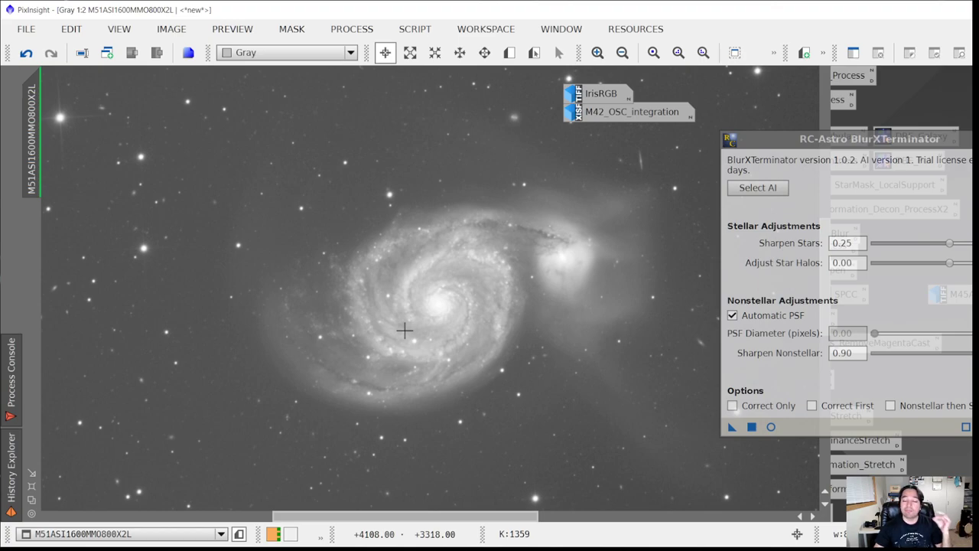
scroll(403, 329, up, 1)
scroll(444, 202, down, 2)
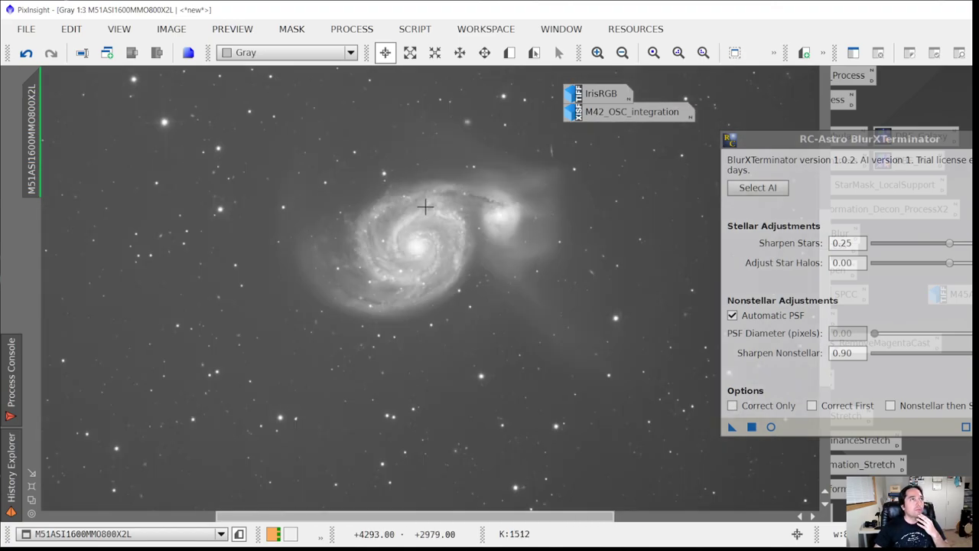
Define a wide rectangular preview around the M51 galaxy and its companion, and display it
click(509, 52)
drag(214, 83, 600, 349)
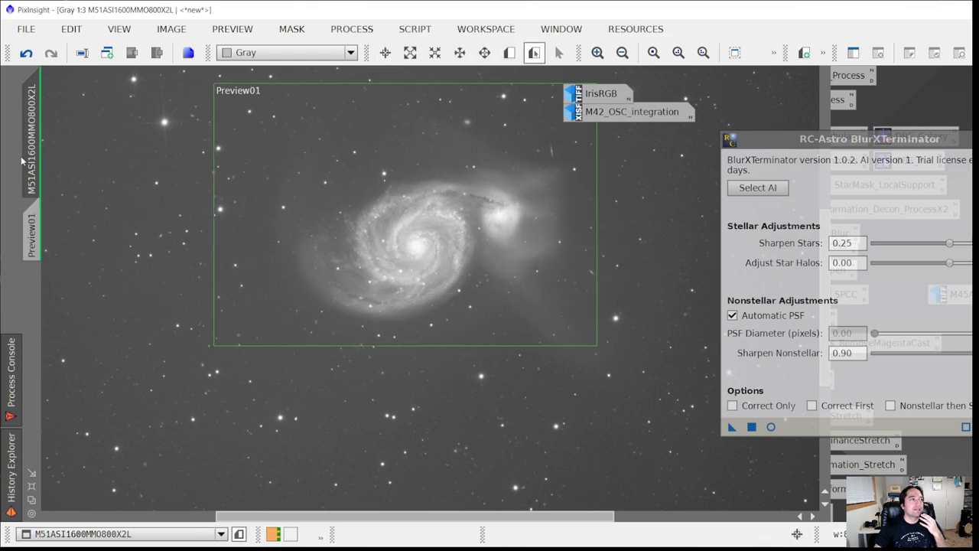
click(36, 223)
scroll(295, 247, down, 3)
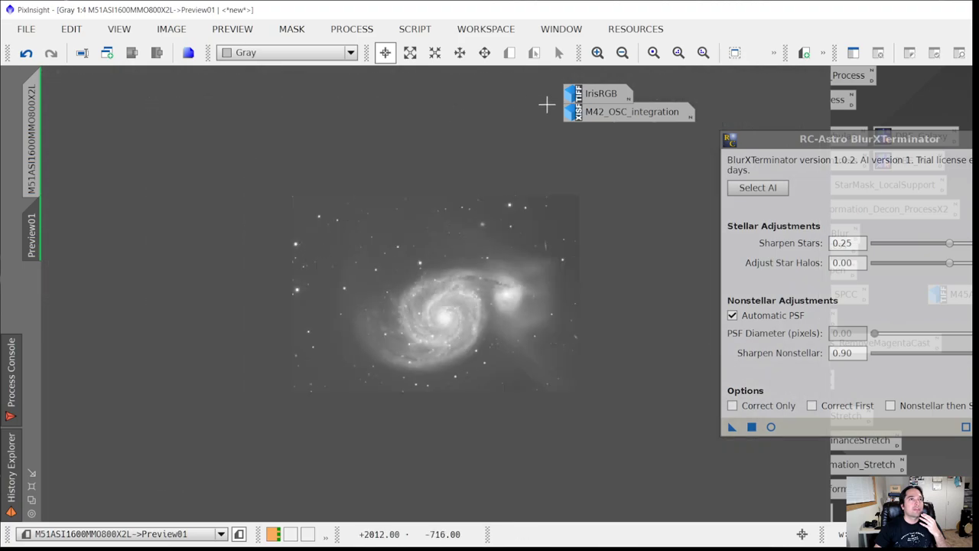
Apply BlurXTerminator with Sharpen Stars 0.25, Sharpen Nonstellar 0.90 and Automatic PSF to the M51 preview at 1:1 scale
click(653, 52)
drag(481, 291, 326, 263)
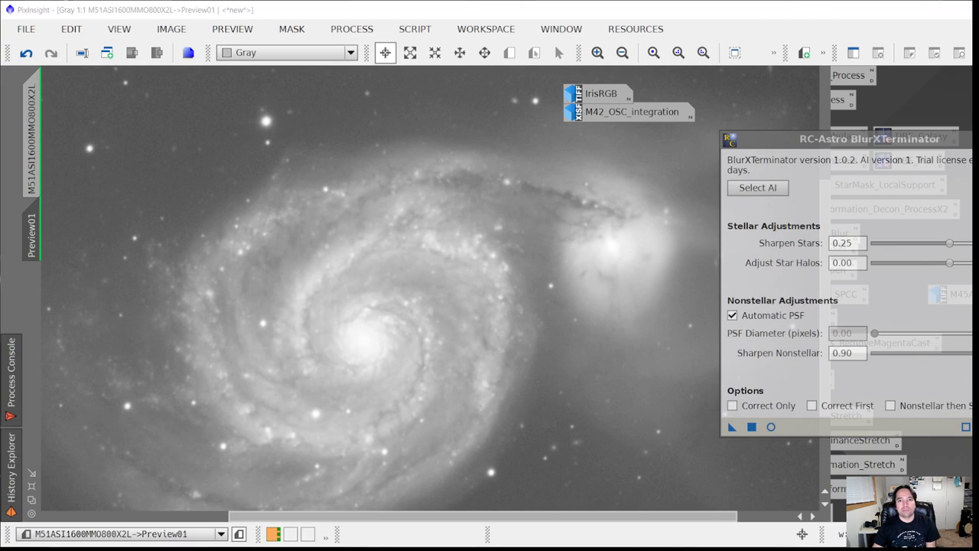
click(727, 391)
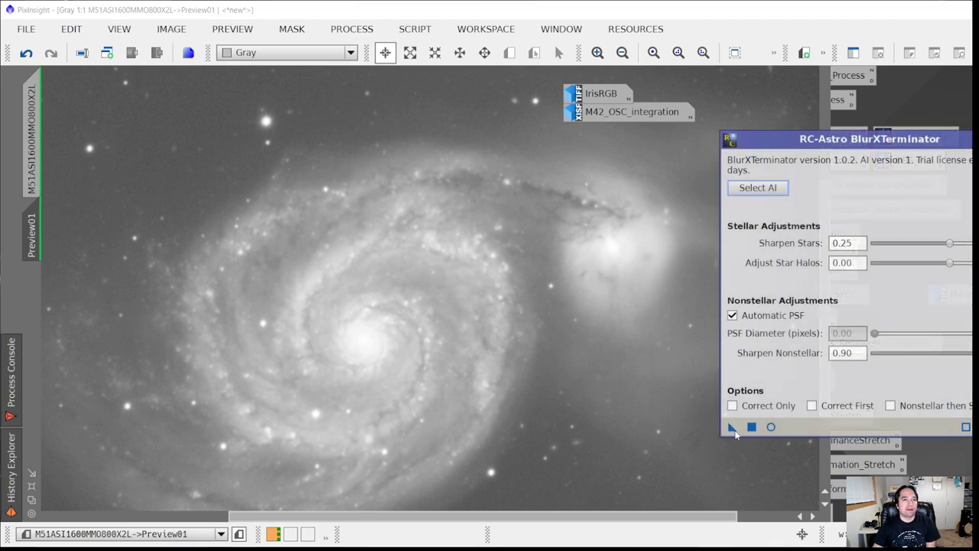
drag(732, 429, 544, 367)
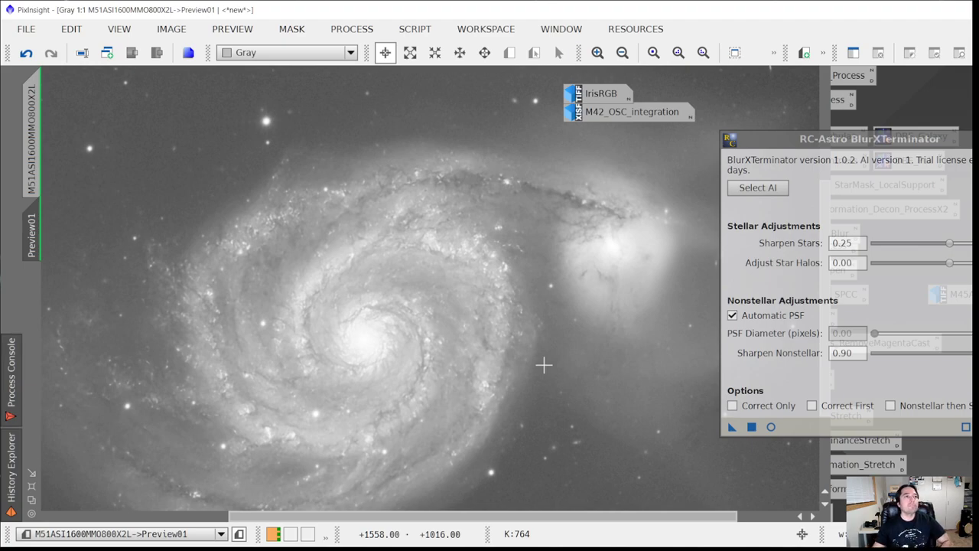
drag(503, 345, 525, 328)
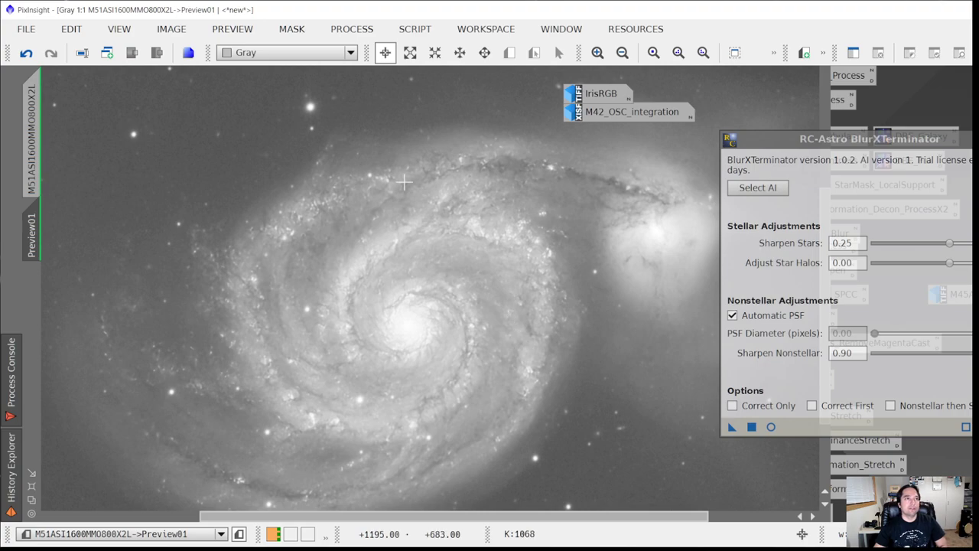
drag(387, 273, 380, 260)
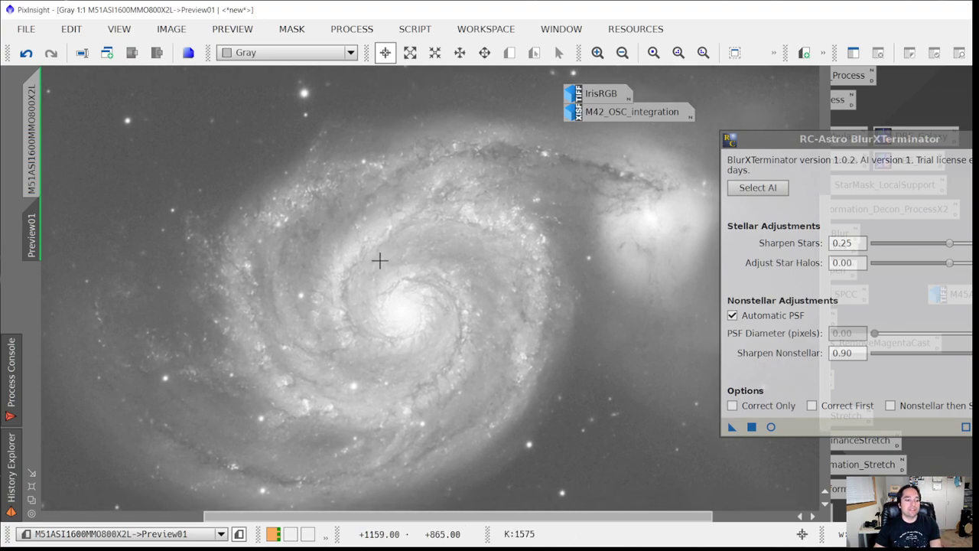
Toggle the M51 preview between its original and sharpened versions to compare the spiral arm detail
key(ctrl+shift+z)
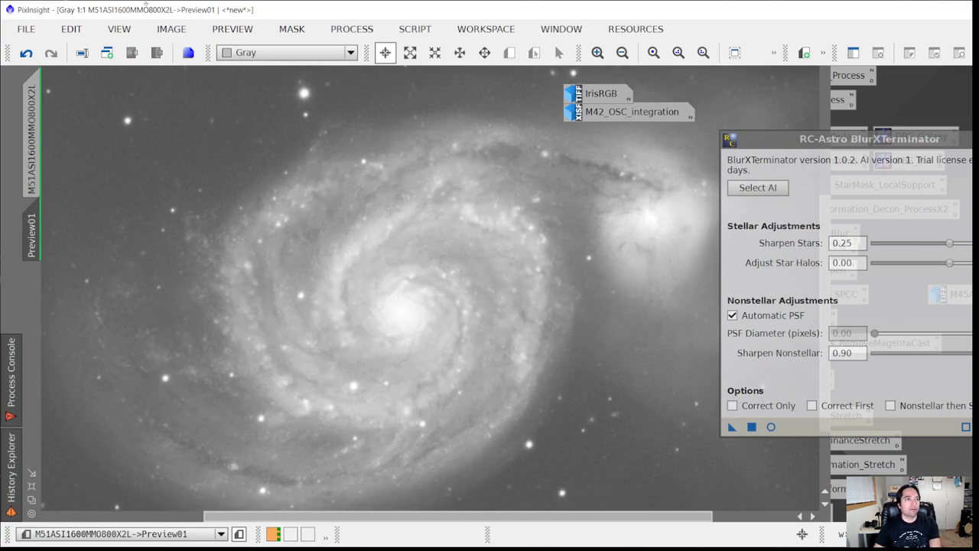
key(ctrl+shift+z)
key(ctrl+shift+z)
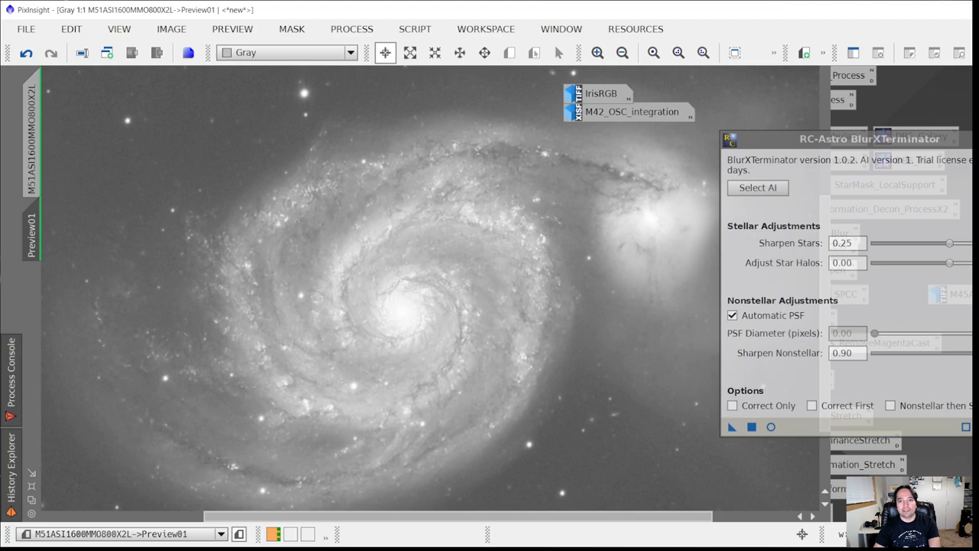
Darken the M51 preview's screen stretch slightly by raising the midtones balance in ScreenTransferFunction, and close the tool
scroll(355, 400, down, 3)
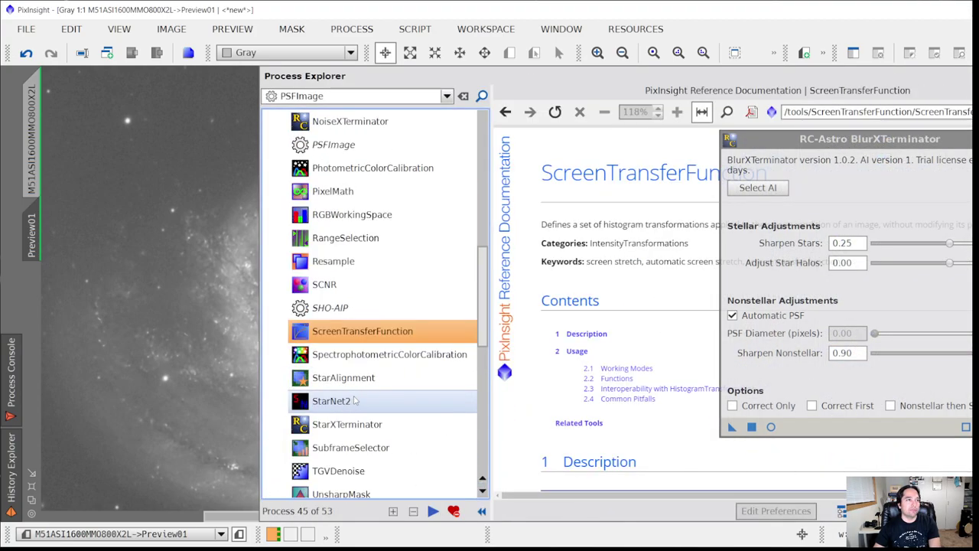
double_click(360, 330)
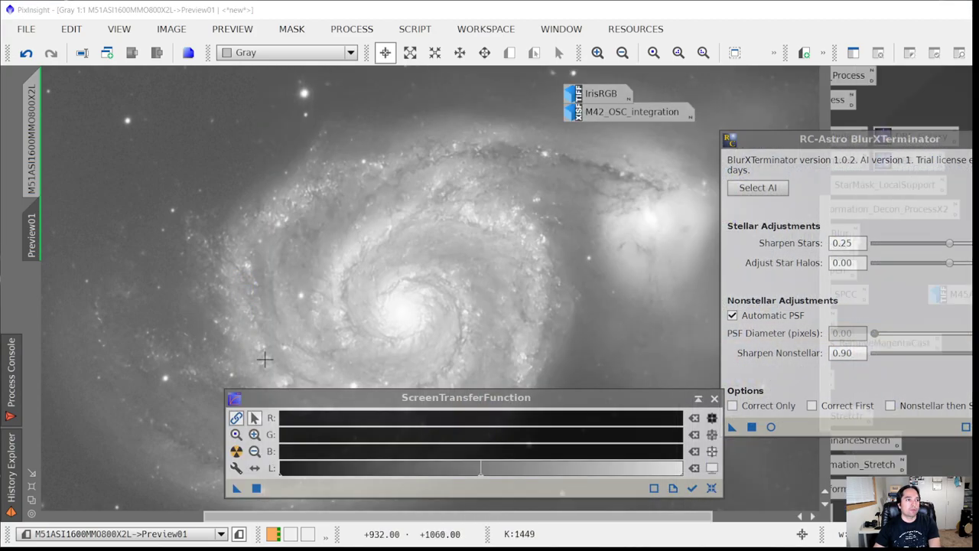
click(402, 348)
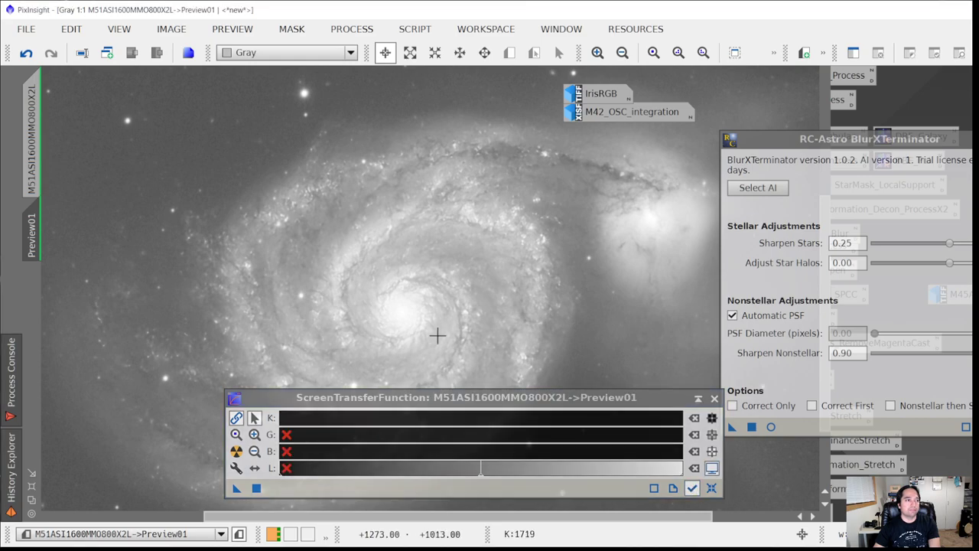
click(253, 434)
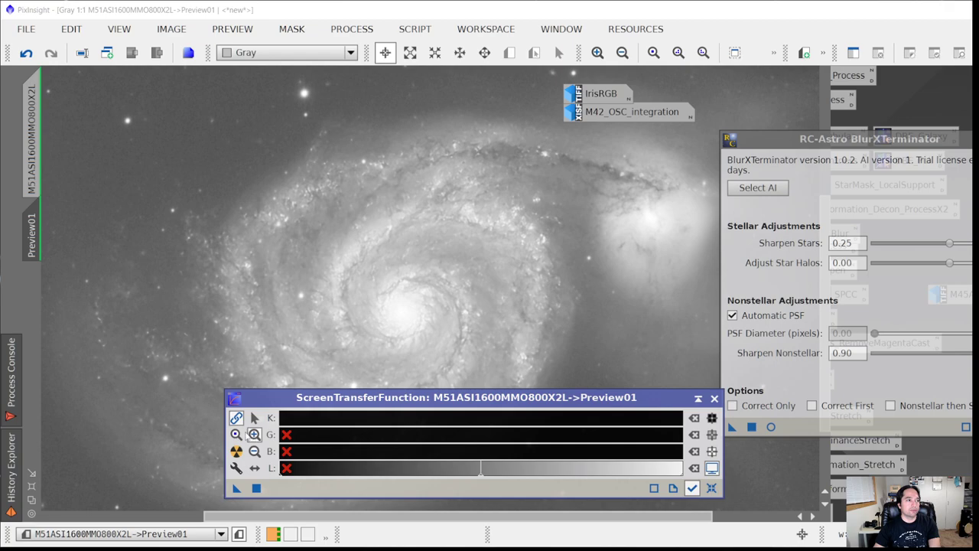
click(237, 433)
click(296, 423)
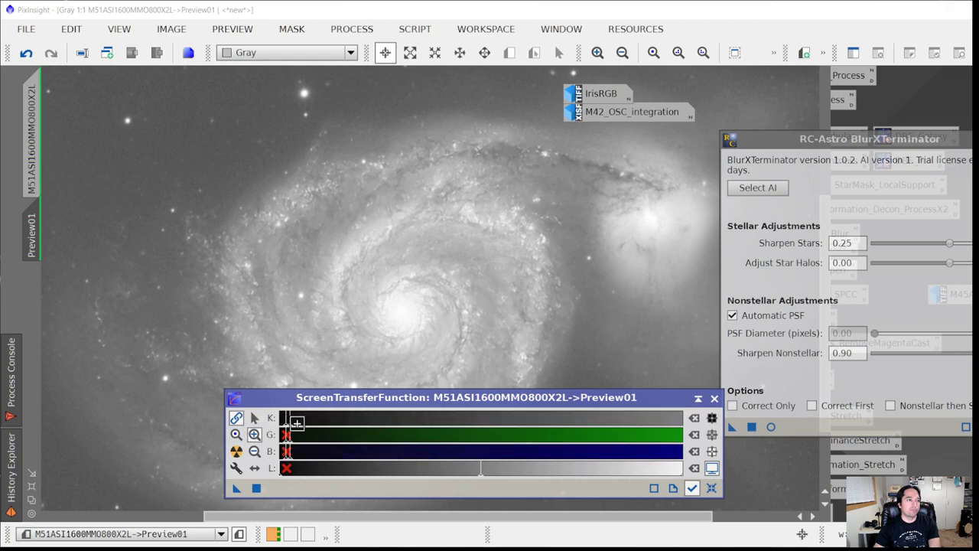
click(254, 417)
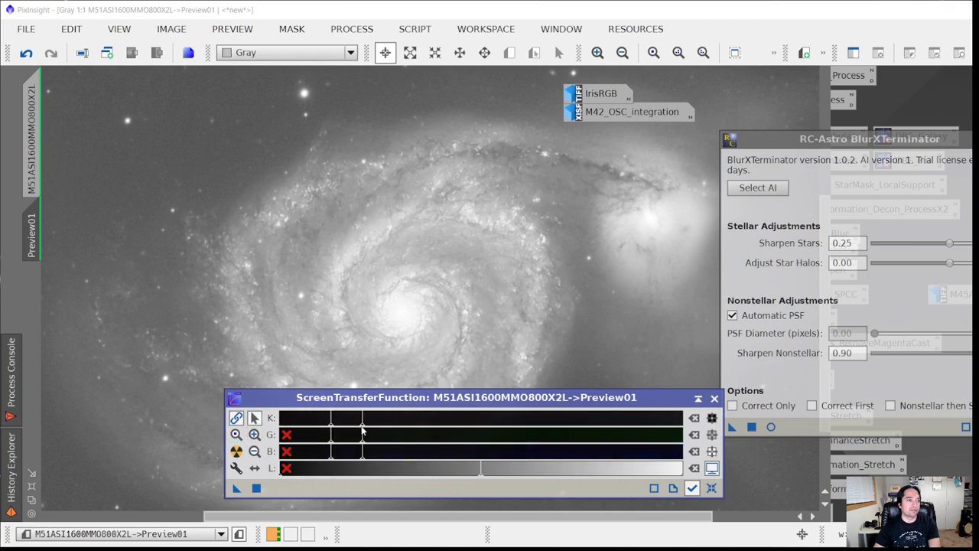
drag(364, 427, 396, 427)
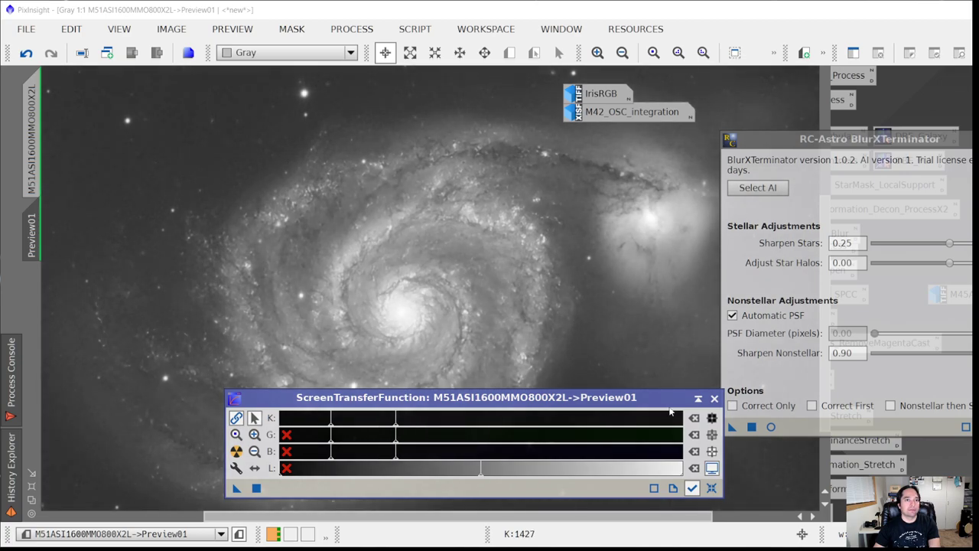
click(714, 399)
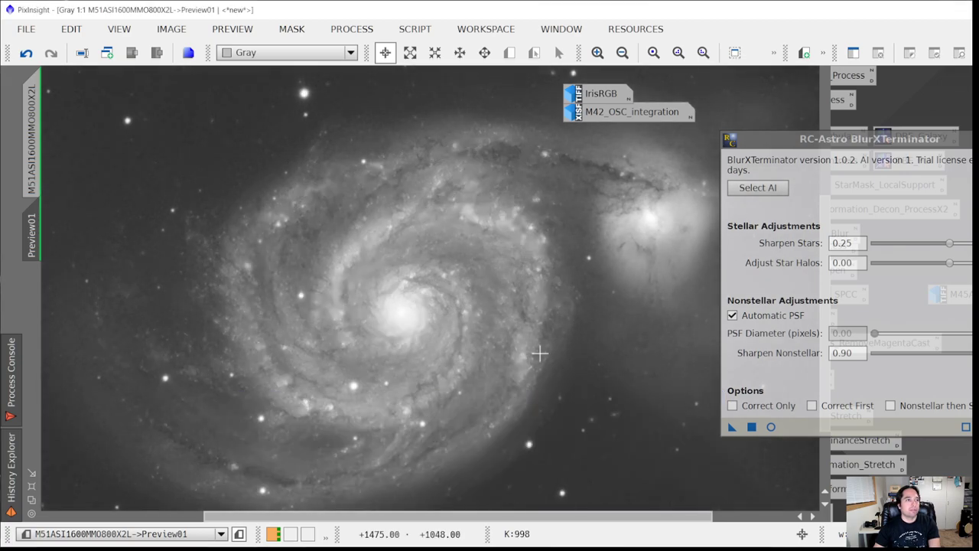
Compare the M51 preview before and after sharpening under the darker stretch, focusing on the core and dust lanes
key(ctrl+shift+z)
key(ctrl+z)
key(ctrl+shift+z)
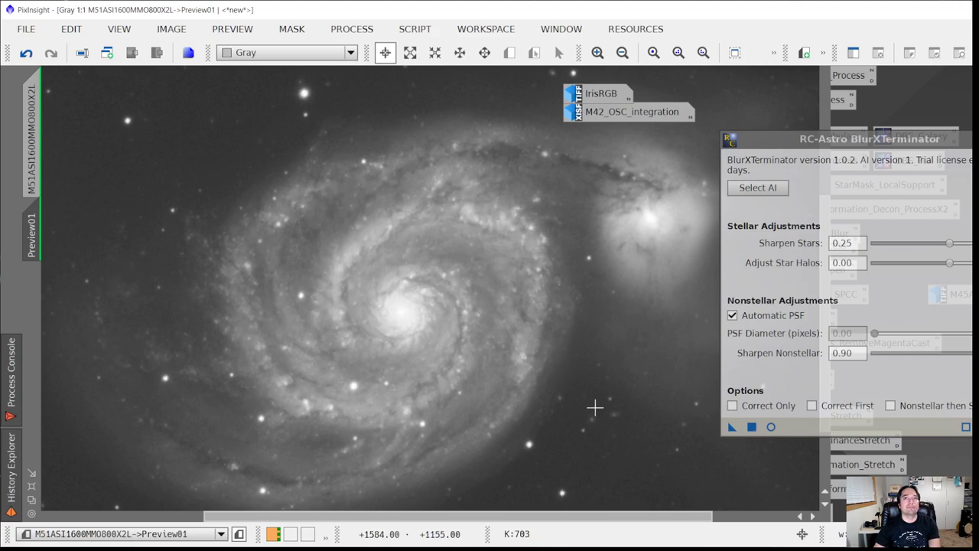
key(ctrl+shift+z)
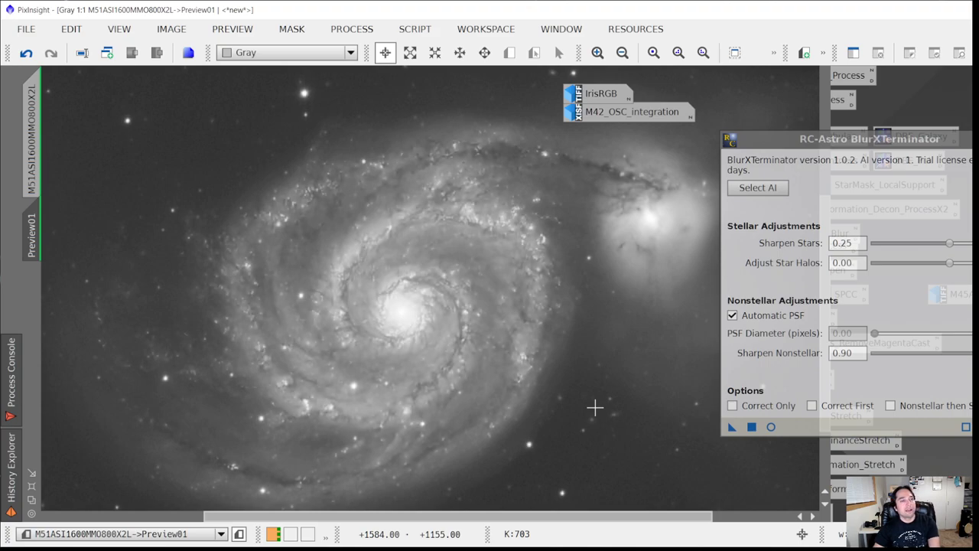
Centre the companion galaxy and toggle the sharpening to compare its dust lanes and core
drag(596, 238, 475, 321)
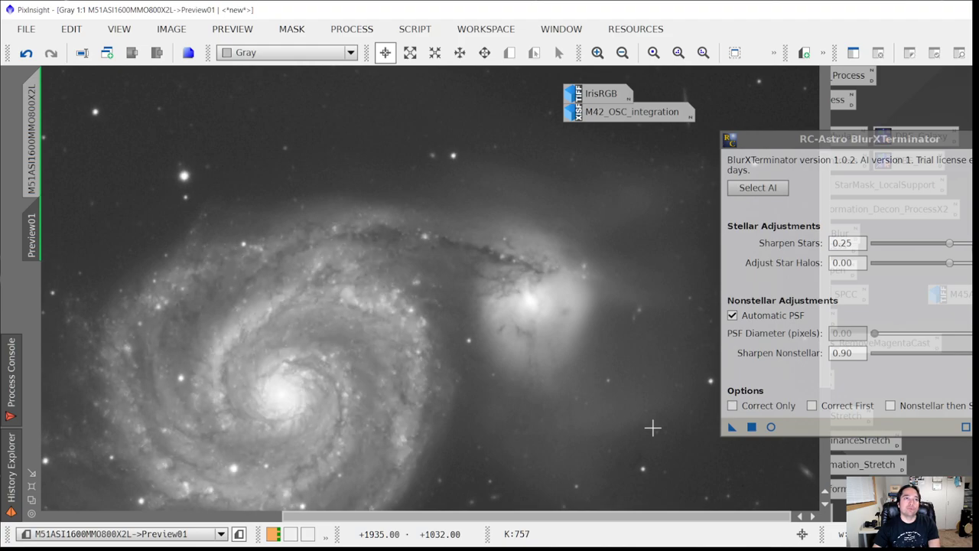
key(ctrl+shift+z)
key(ctrl+shift+z)
key(ctrl+shift+z)
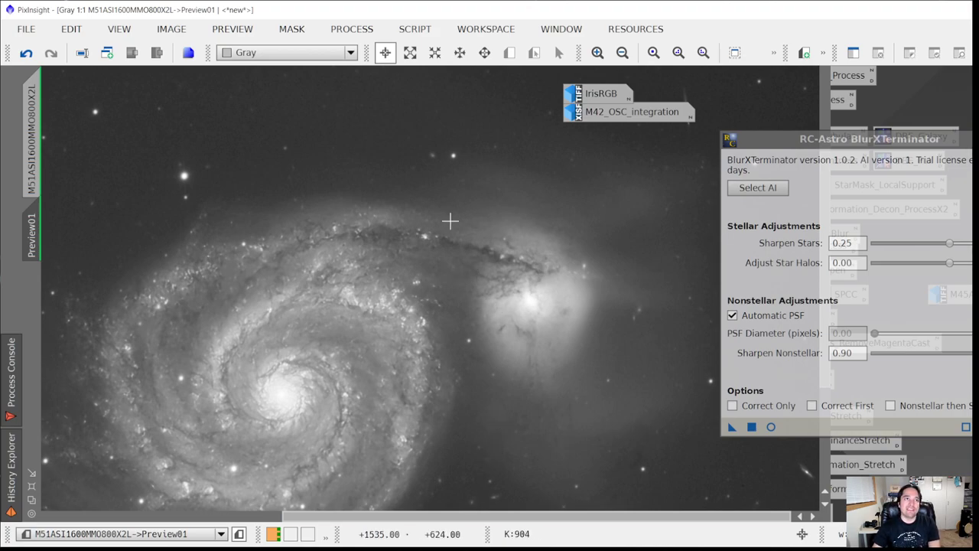
key(ctrl+shift+z)
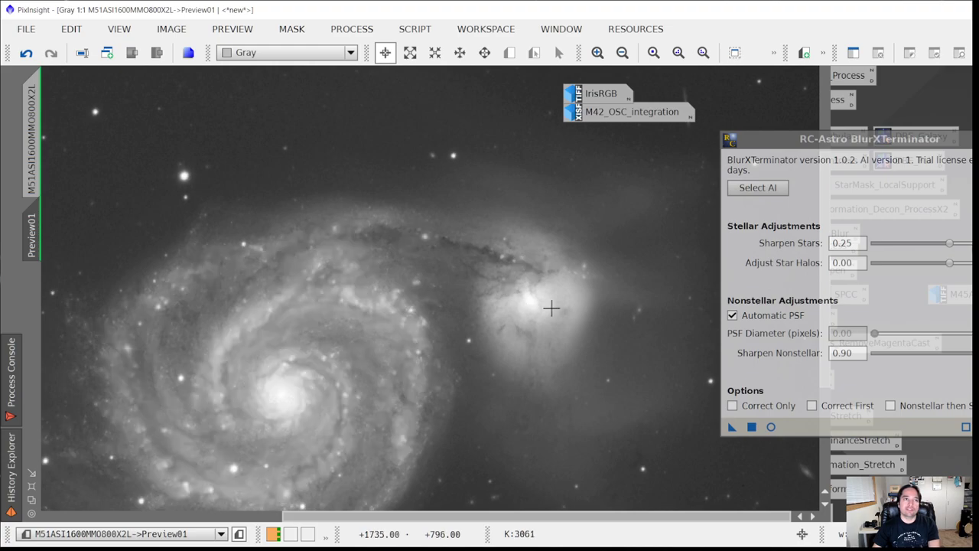
key(ctrl+shift+z)
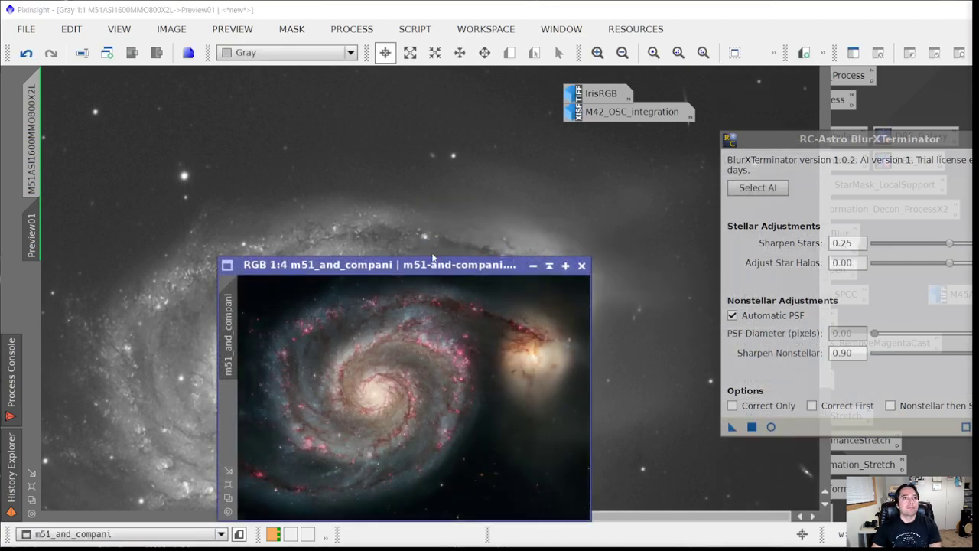
Enlarge the m51_and_compani reference image to 1:3 and place it beside the companion galaxy in the M51 preview
drag(408, 270, 431, 201)
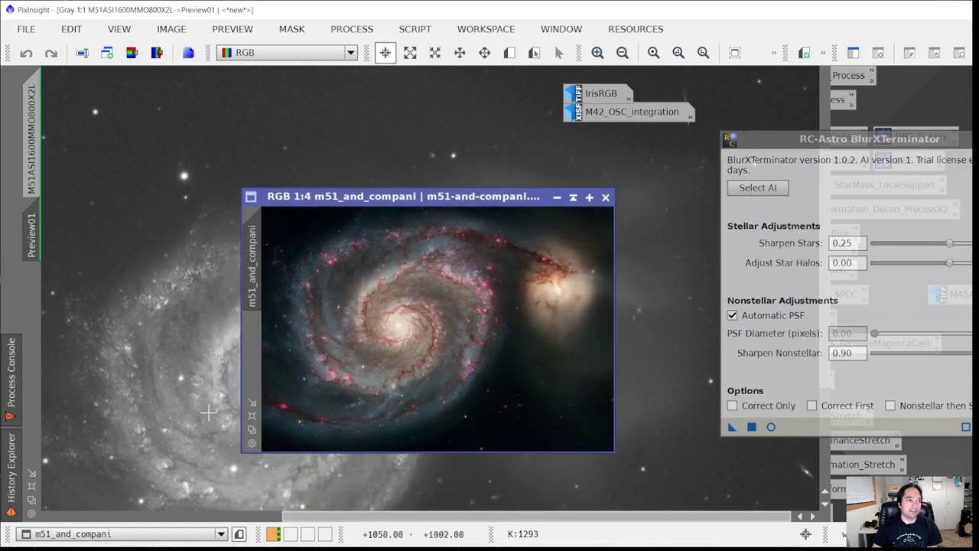
click(251, 427)
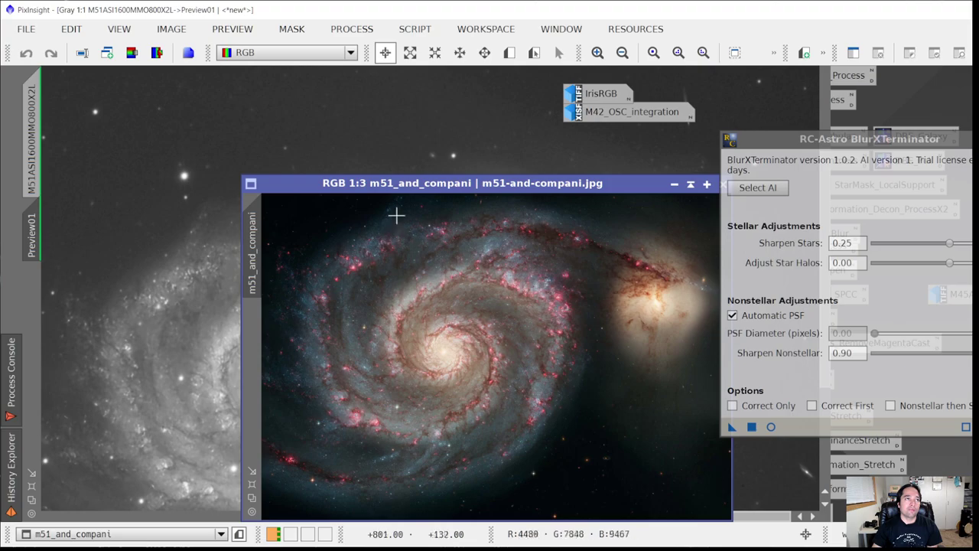
drag(373, 189, 201, 156)
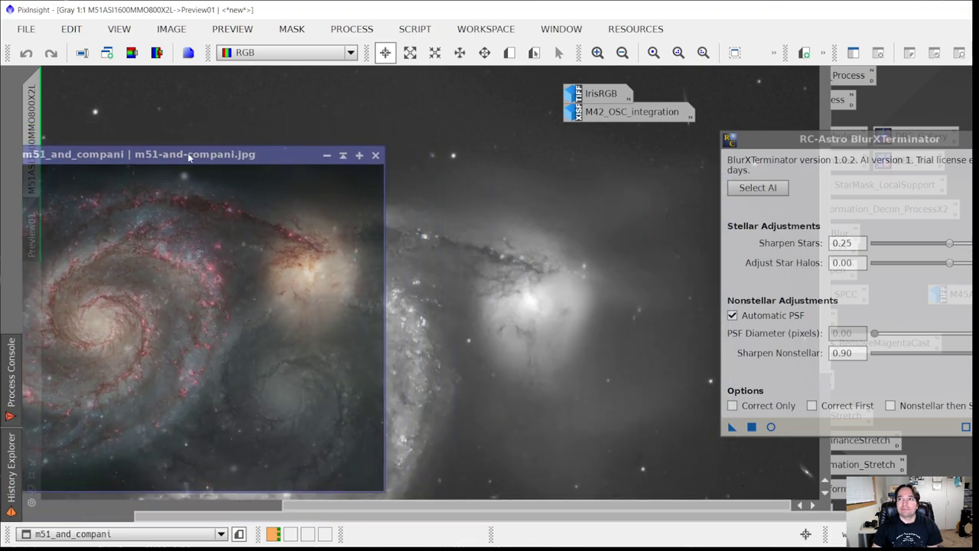
Examine the companion galaxy's dust structures in the reference image up close and compare them with the unsharpened and sharpened preview
scroll(348, 245, up, 2)
scroll(317, 284, down, 2)
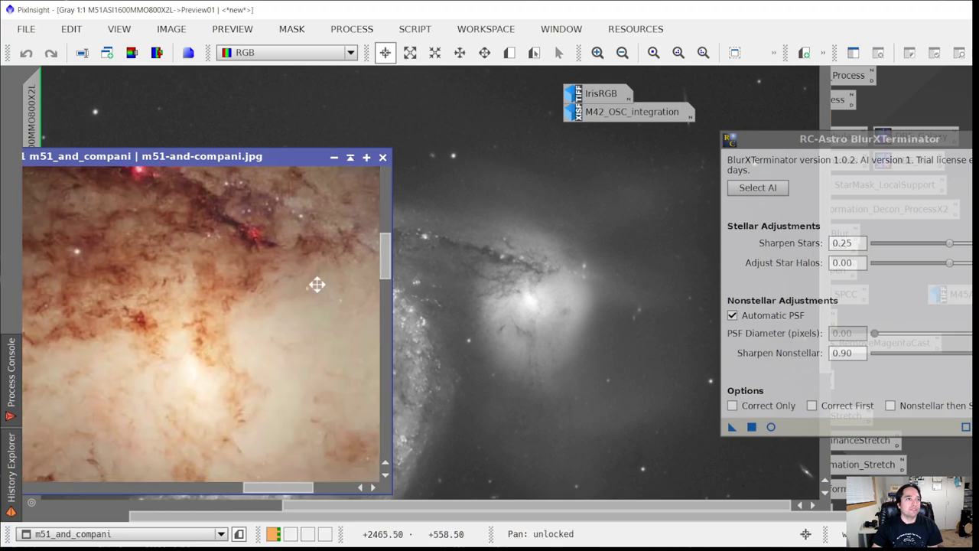
scroll(258, 291, up, 1)
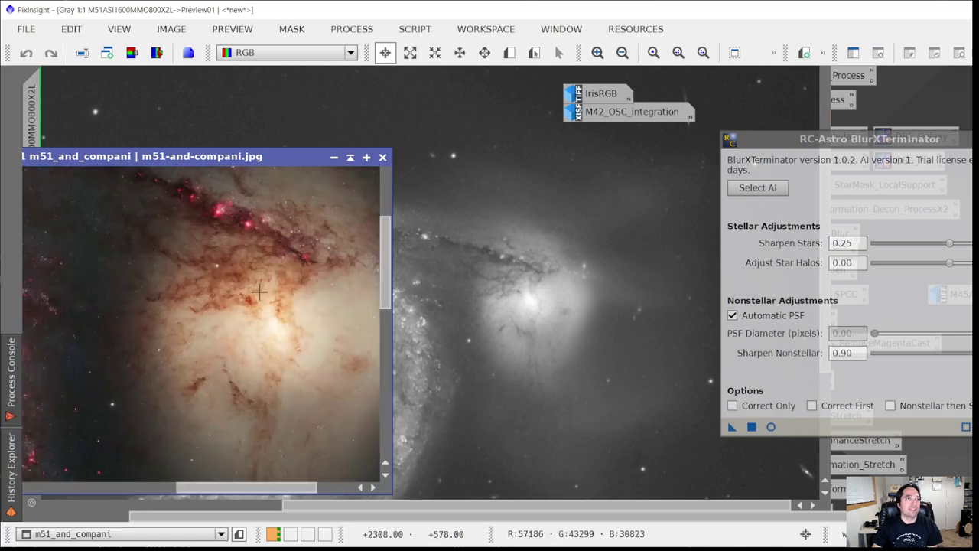
drag(258, 291, 238, 267)
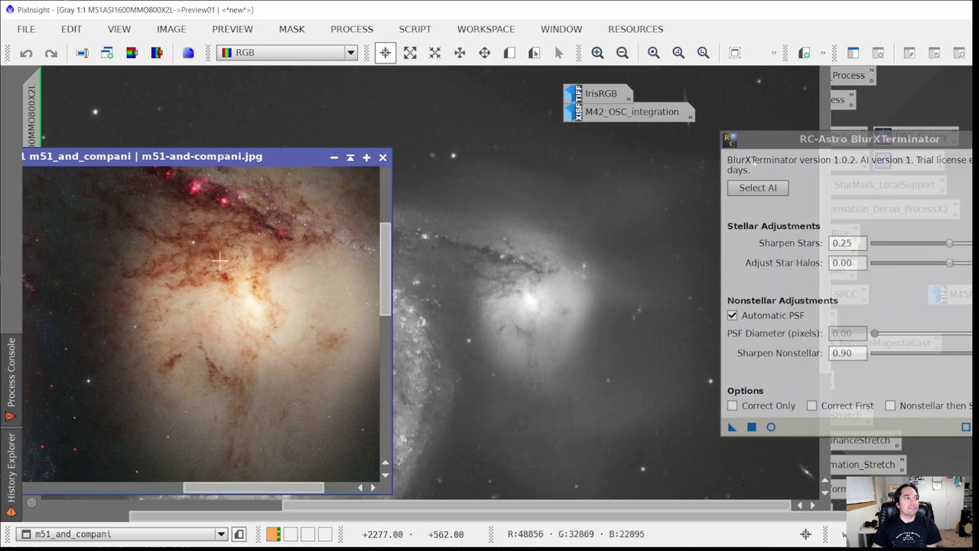
click(518, 281)
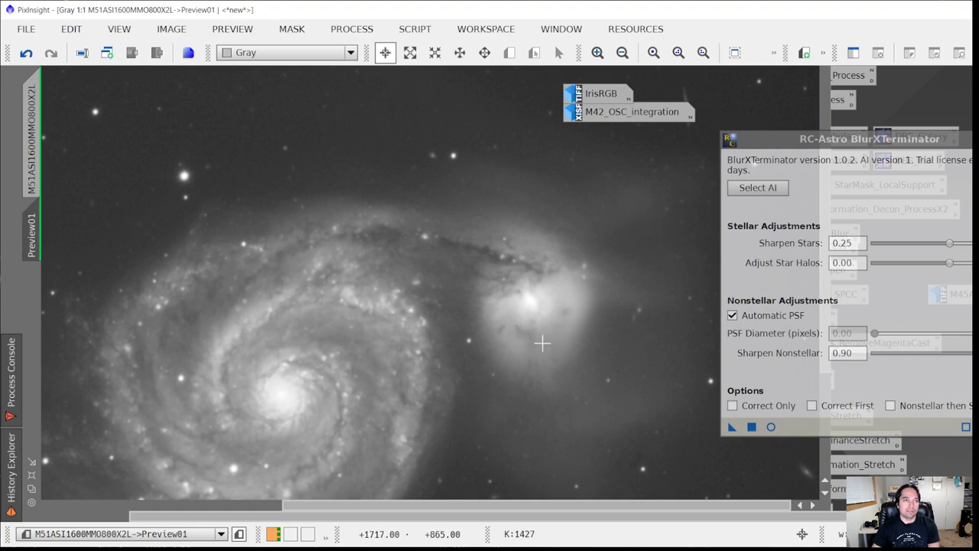
key(ctrl+shift+z)
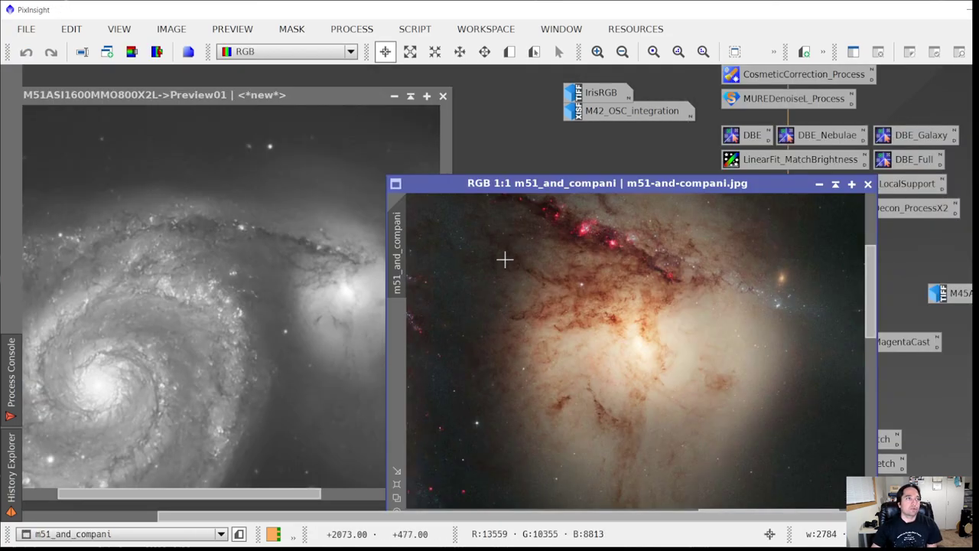
Reposition the m51_and_compani reference image beside the M51 preview and compare the companion galaxy's dust lanes up close
drag(492, 183, 499, 162)
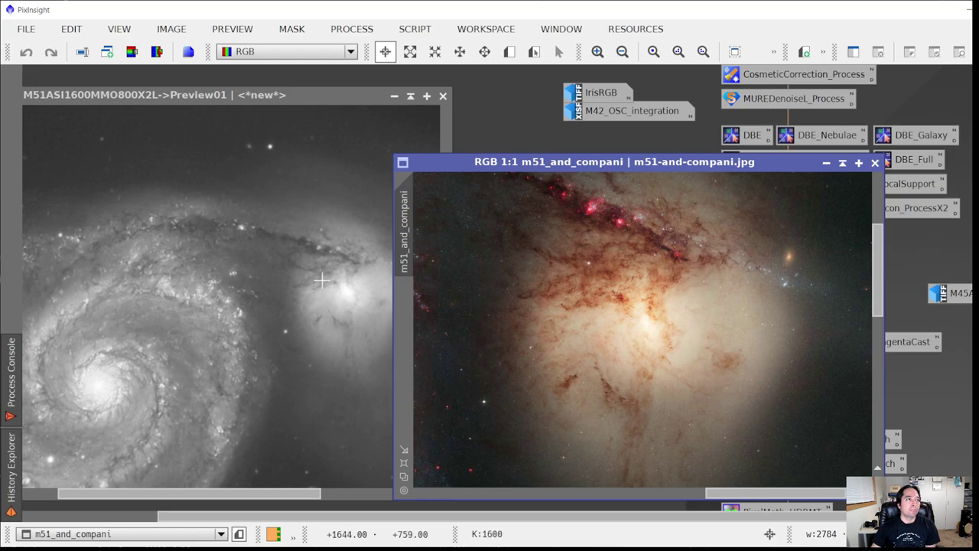
scroll(341, 290, up, 1)
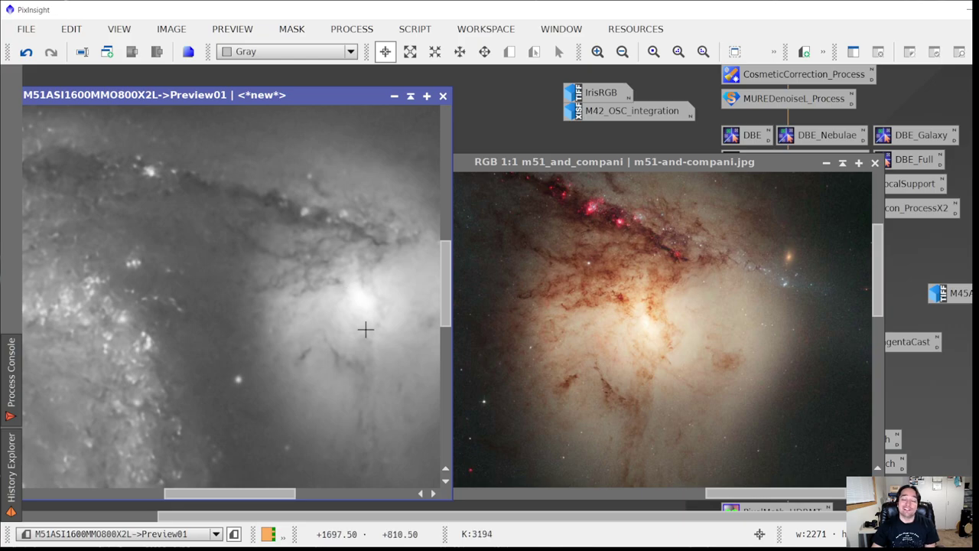
drag(360, 317, 223, 354)
scroll(218, 329, down, 1)
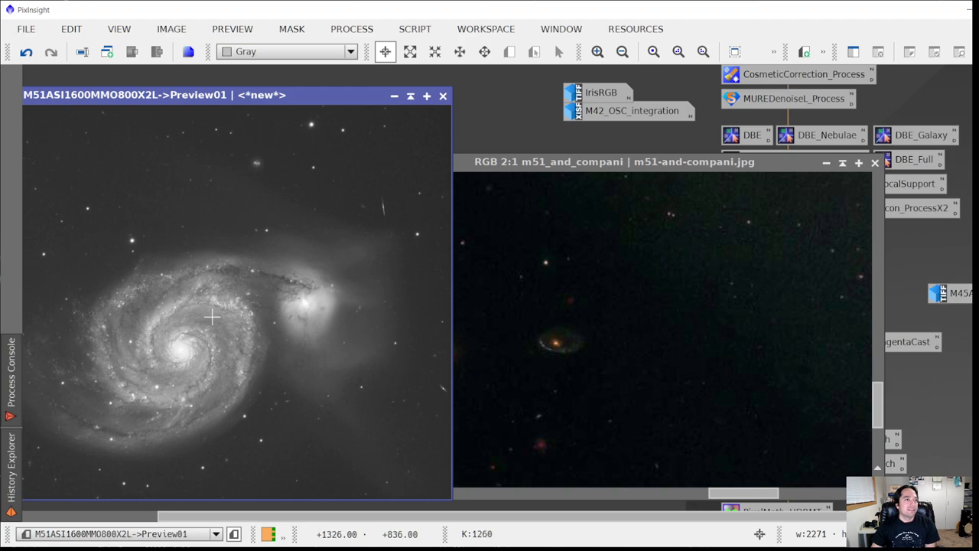
Examine the main galaxy's core and spiral arms in the M51 preview and compare them with the reference image at 1:3
scroll(230, 354, up, 1)
scroll(199, 348, up, 1)
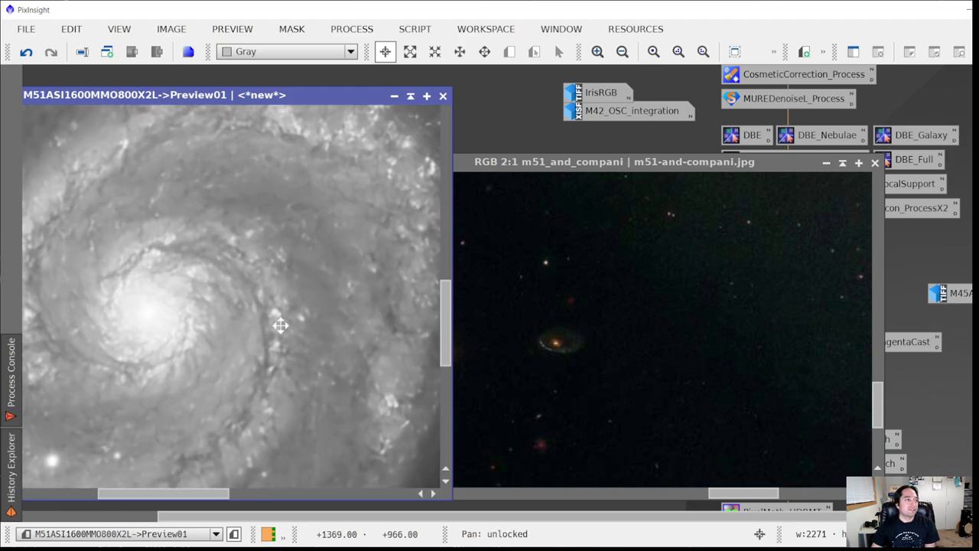
drag(283, 322, 354, 325)
scroll(352, 330, down, 1)
scroll(191, 314, up, 1)
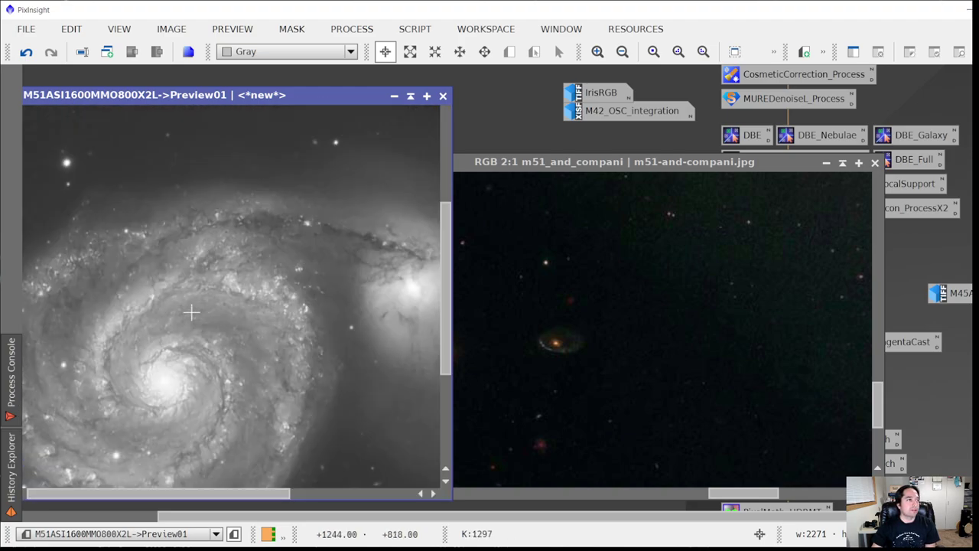
drag(203, 312, 313, 272)
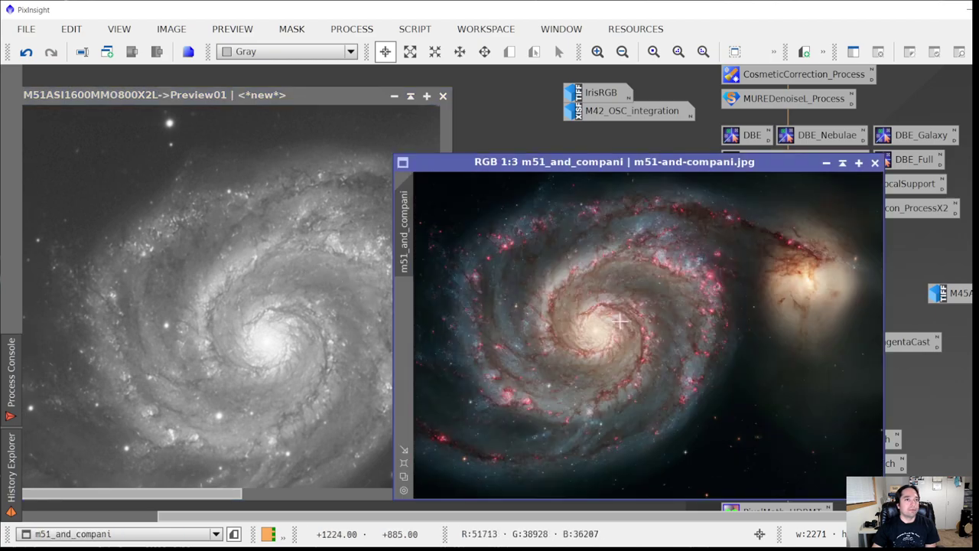
click(516, 306)
key(ctrl+shift+z)
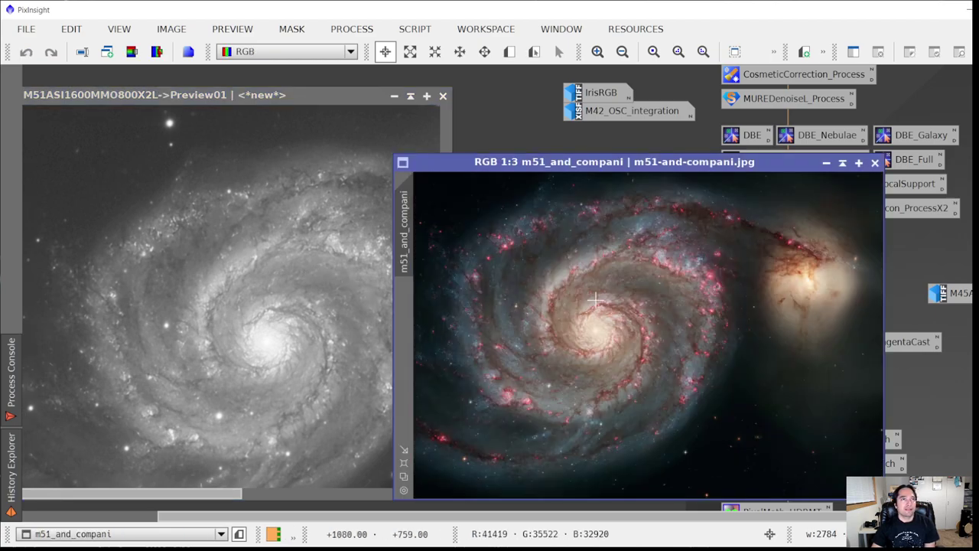
Move the m51_and_compani reference image out of the way and enlarge the M51 preview window to show the whole spiral
drag(585, 164, 956, 452)
click(339, 89)
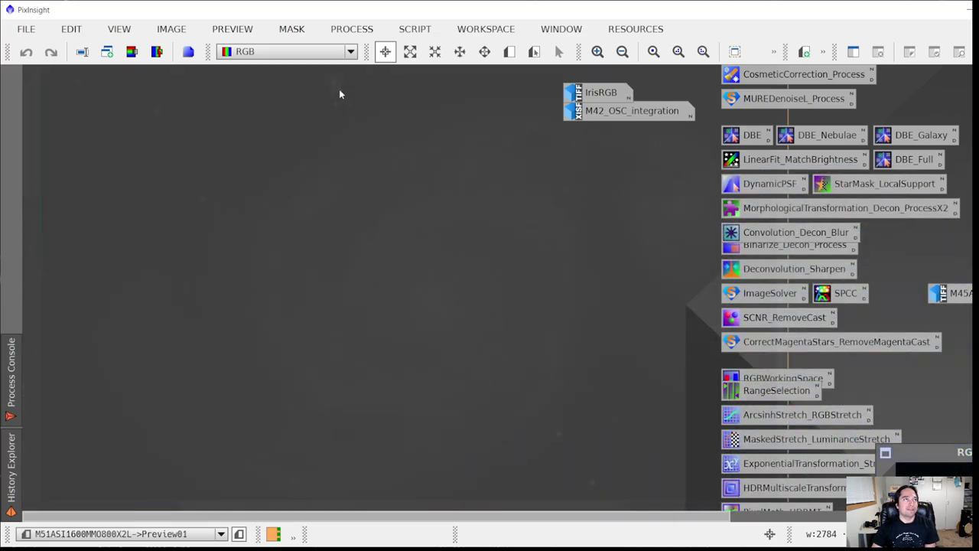
drag(452, 229, 482, 266)
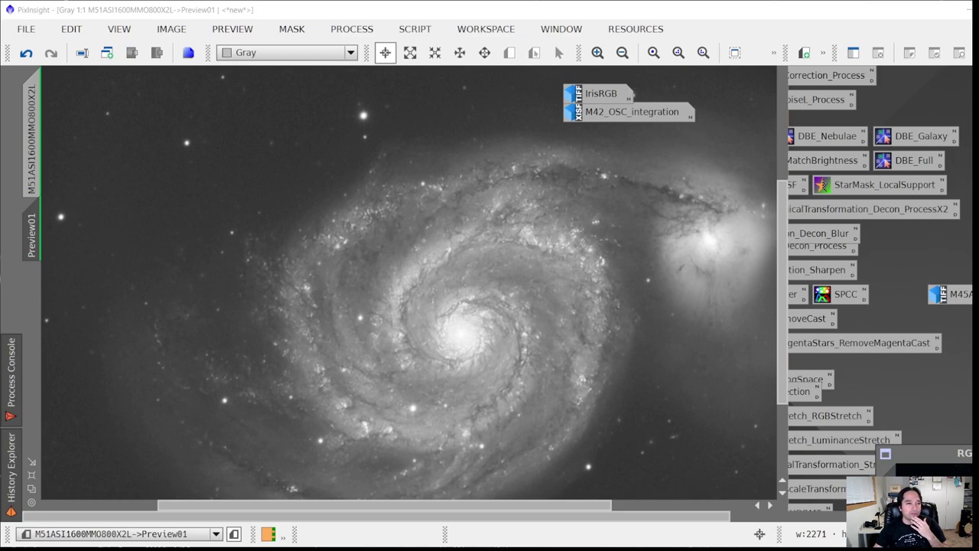
Bring the Text.txt notes in Notepad into view over the workspace, showing the best practices for LRGB imaging
drag(787, 547, 787, 339)
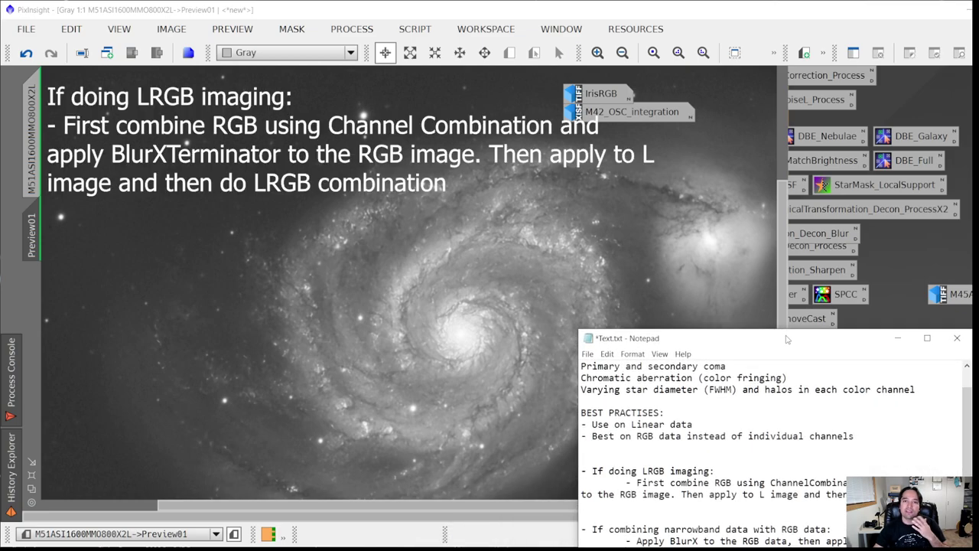